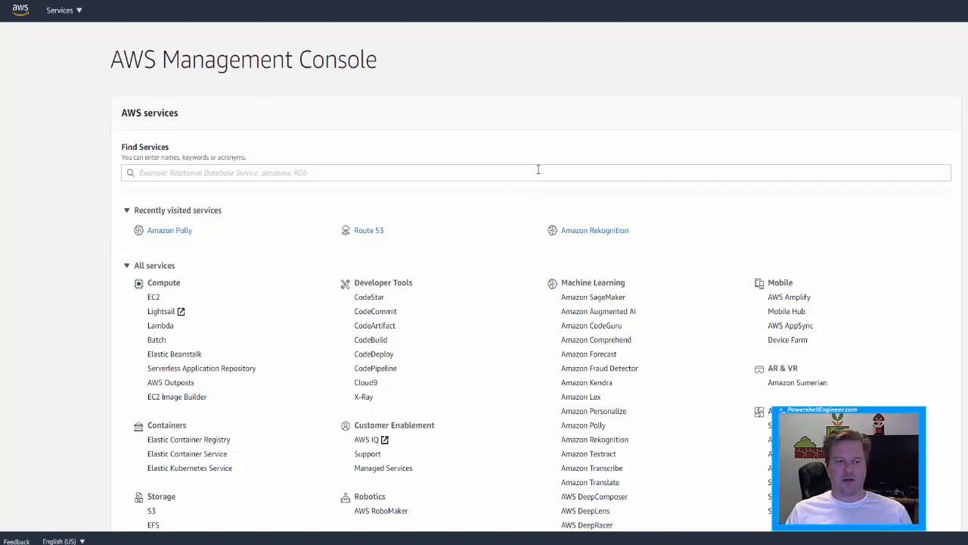
Search the AWS services for "lig" and open Lightsail
{"action": "left_click", "coordinate": [539, 167]}
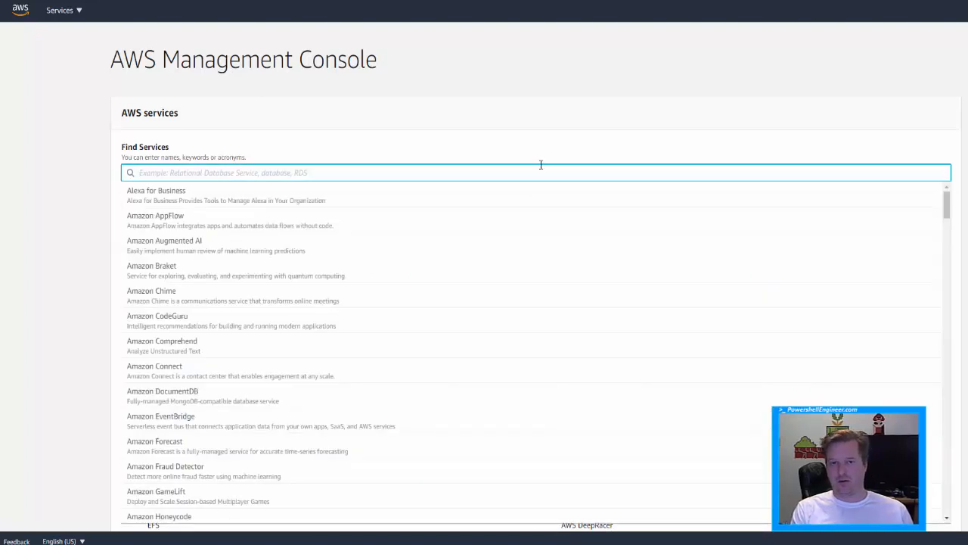
{"action": "type", "text": "lig"}
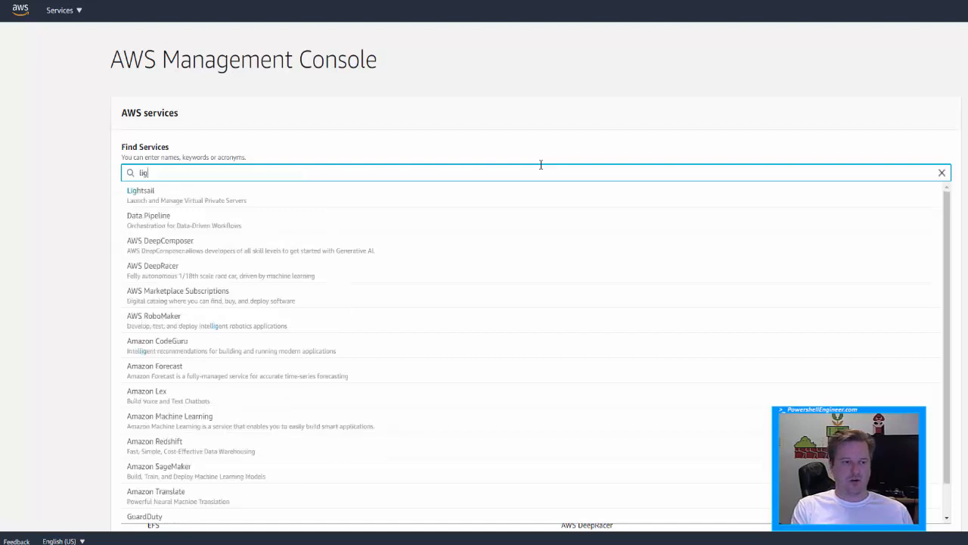
{"action": "key", "text": "Return"}
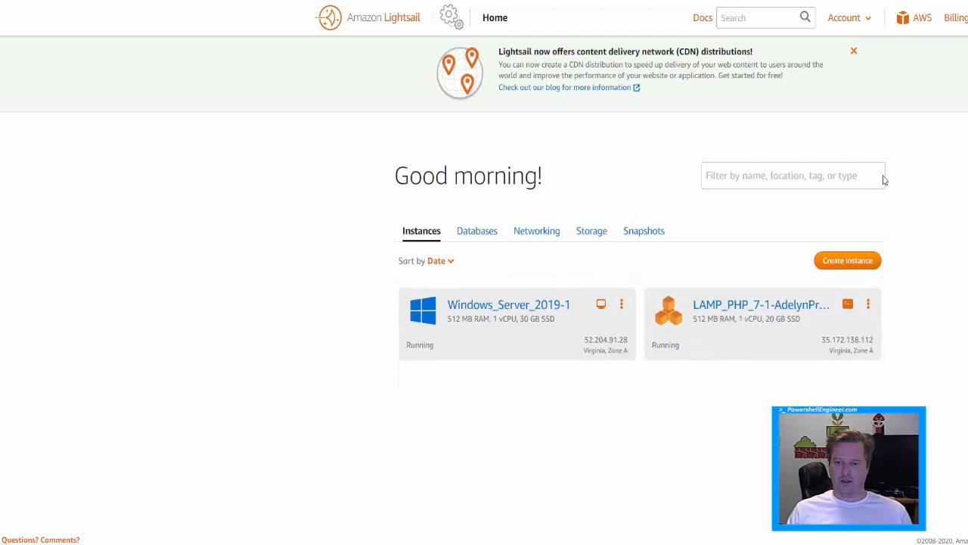
Start a new Lightsail instance and select Microsoft Windows as its platform, keeping the Windows Server 2019 blueprint
{"action": "left_click", "coordinate": [844, 269]}
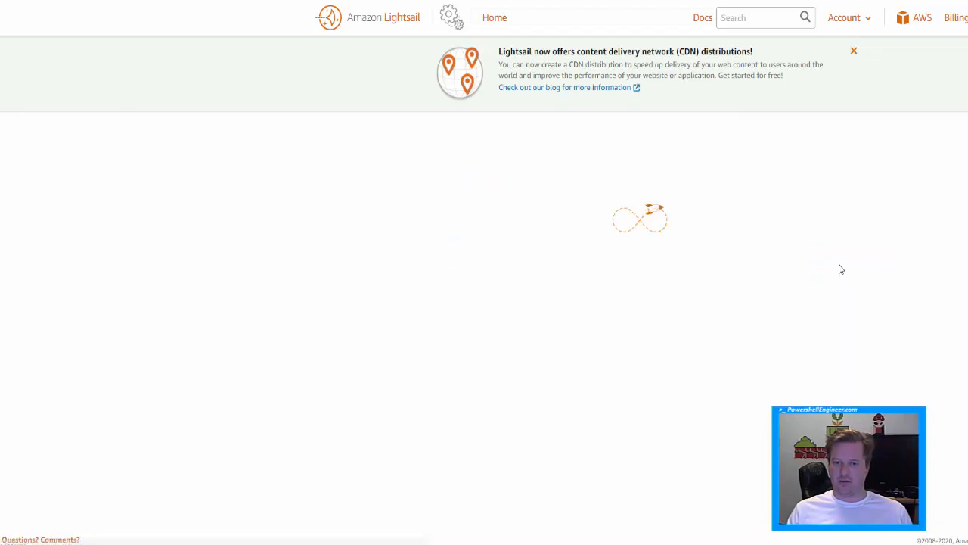
{"action": "scroll", "coordinate": [562, 275], "scroll_direction": "down", "scroll_amount": 3}
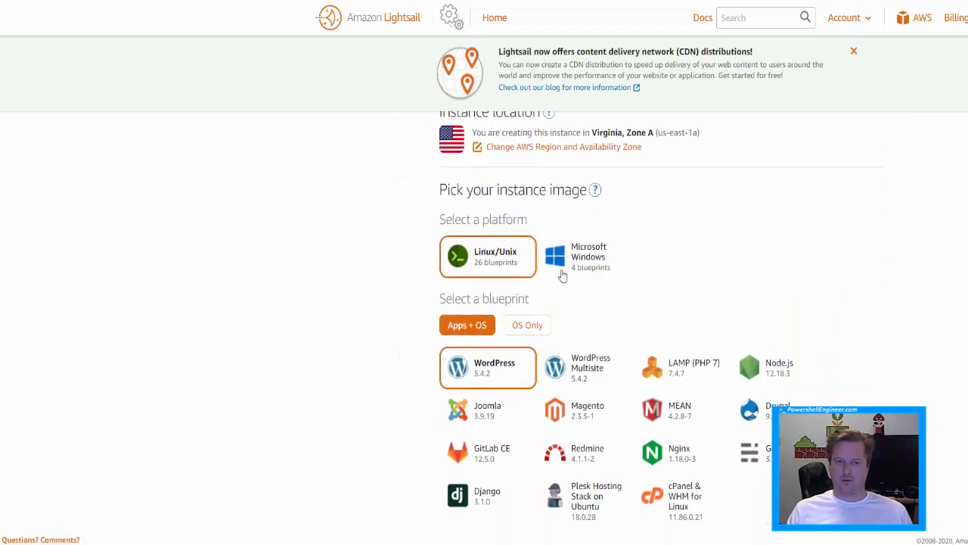
{"action": "scroll", "coordinate": [565, 275], "scroll_direction": "up", "scroll_amount": 3}
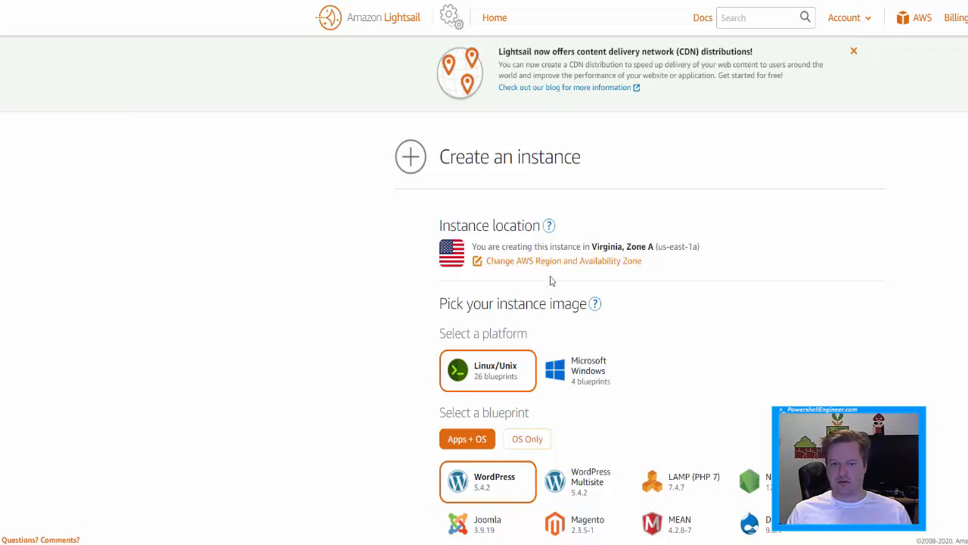
{"action": "left_click", "coordinate": [576, 369]}
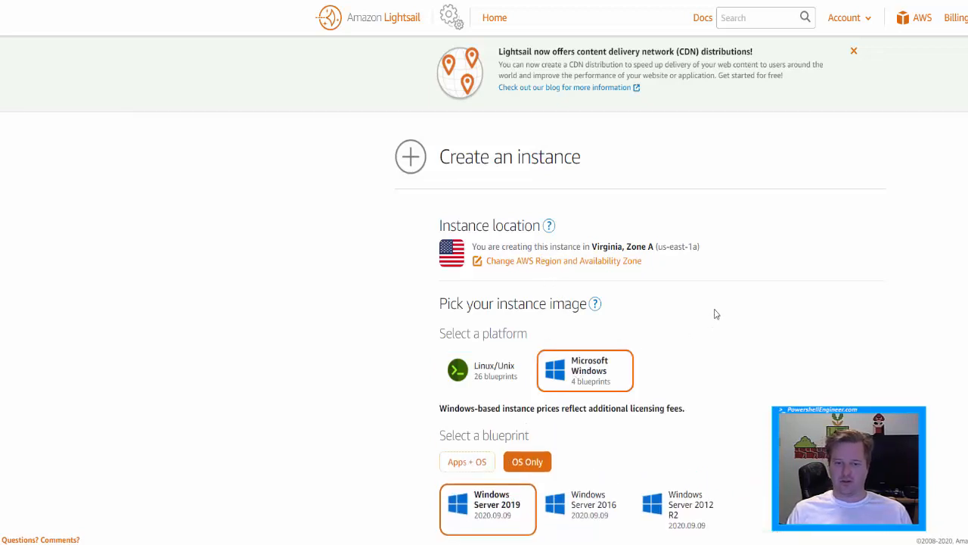
{"action": "scroll", "coordinate": [715, 310], "scroll_direction": "down", "scroll_amount": 2}
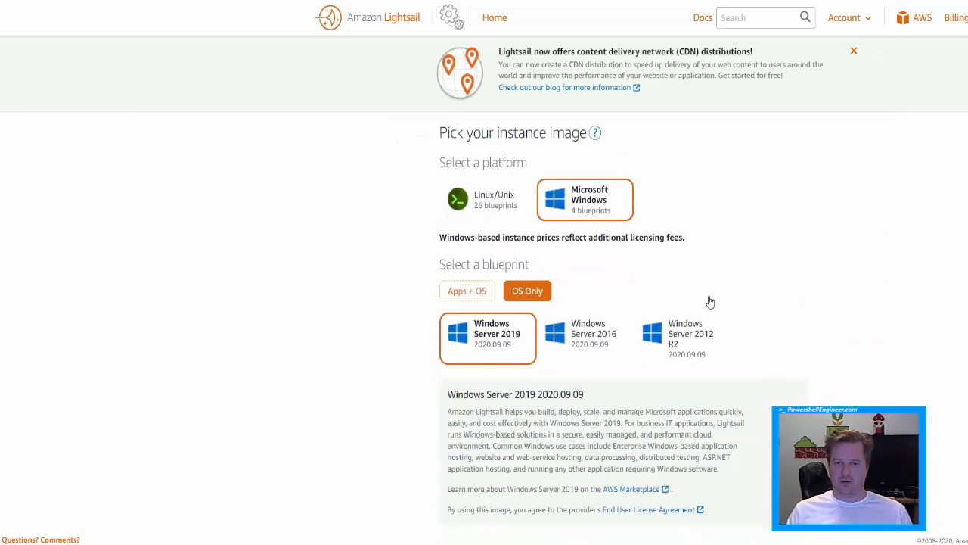
{"action": "scroll", "coordinate": [505, 370], "scroll_direction": "down", "scroll_amount": 2}
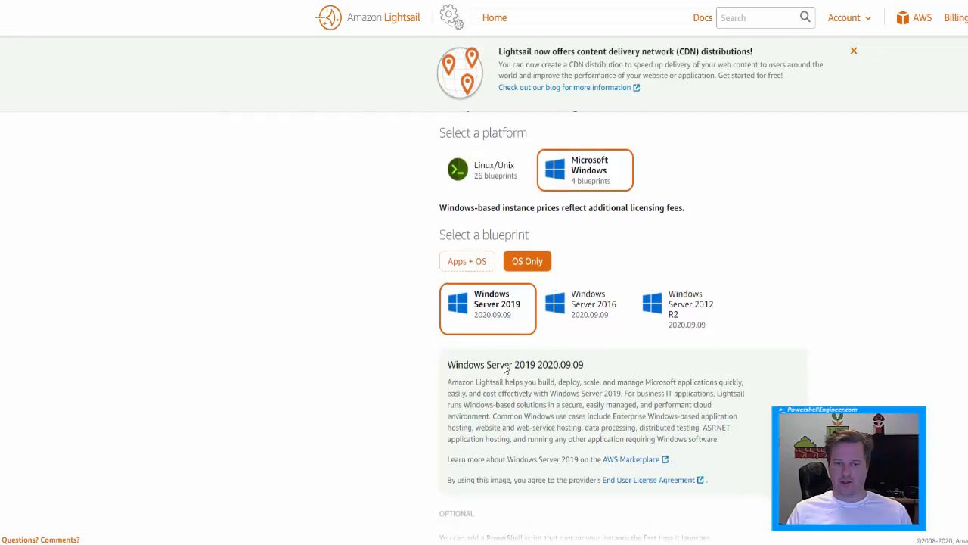
Create one instance with the preselected $8 USD monthly plan and the default name Windows_Server_2019-2
{"action": "scroll", "coordinate": [504, 362], "scroll_direction": "down", "scroll_amount": 2}
{"action": "scroll", "coordinate": [504, 359], "scroll_direction": "down", "scroll_amount": 2}
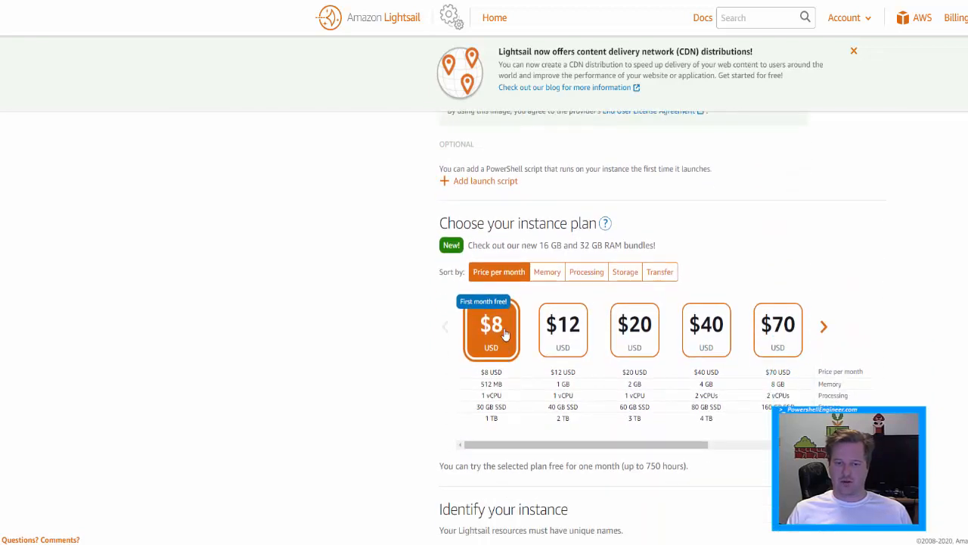
{"action": "scroll", "coordinate": [506, 336], "scroll_direction": "down", "scroll_amount": 1}
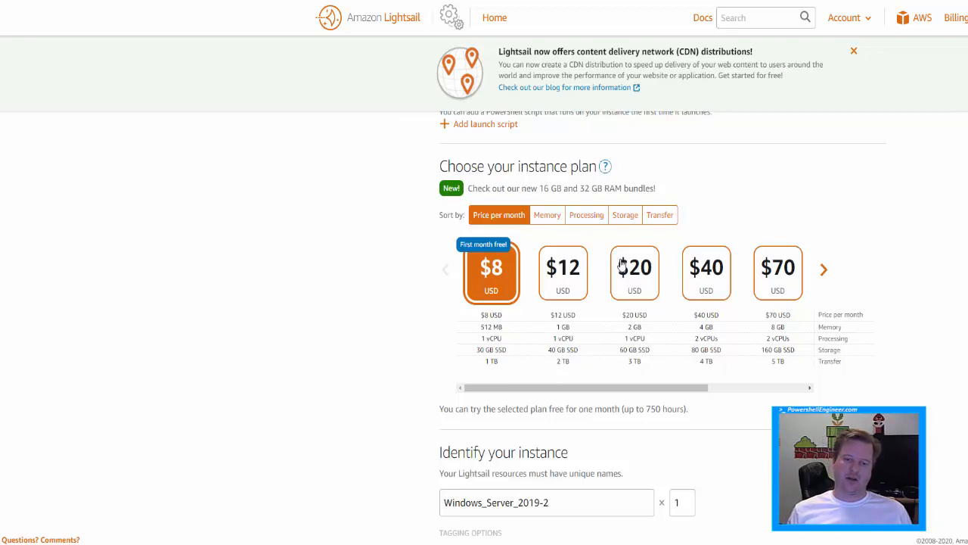
{"action": "scroll", "coordinate": [621, 265], "scroll_direction": "down", "scroll_amount": 1}
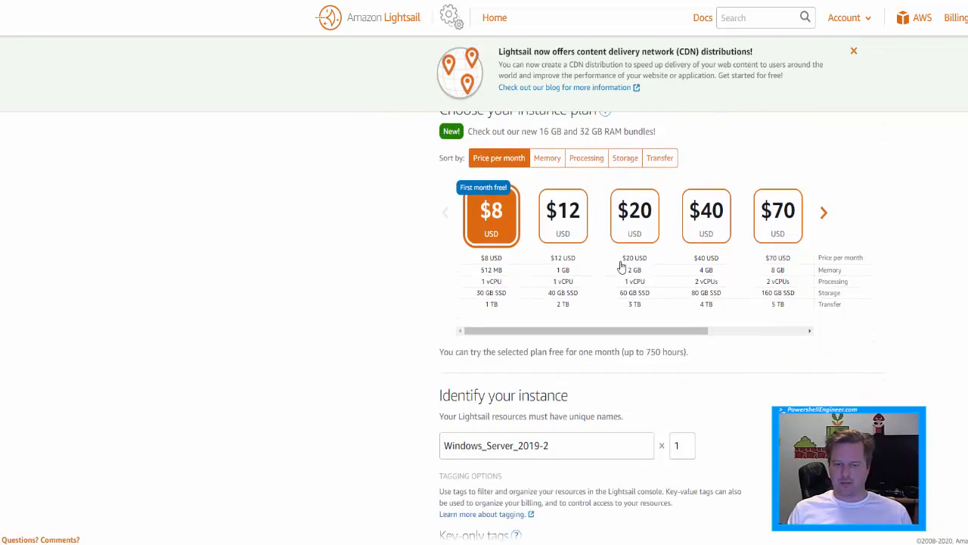
{"action": "scroll", "coordinate": [623, 265], "scroll_direction": "down", "scroll_amount": 1}
{"action": "scroll", "coordinate": [631, 279], "scroll_direction": "down", "scroll_amount": 1}
{"action": "scroll", "coordinate": [627, 278], "scroll_direction": "down", "scroll_amount": 1}
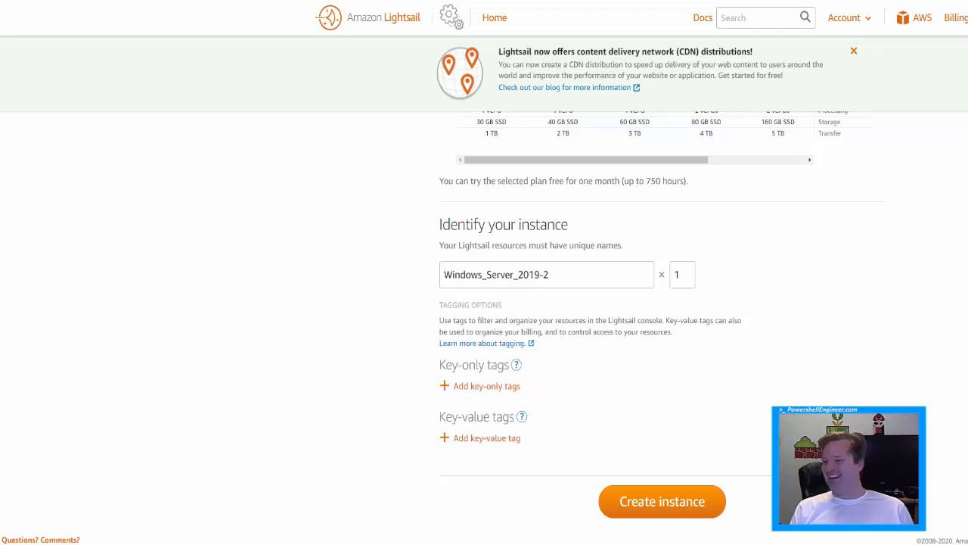
{"action": "left_click", "coordinate": [721, 510]}
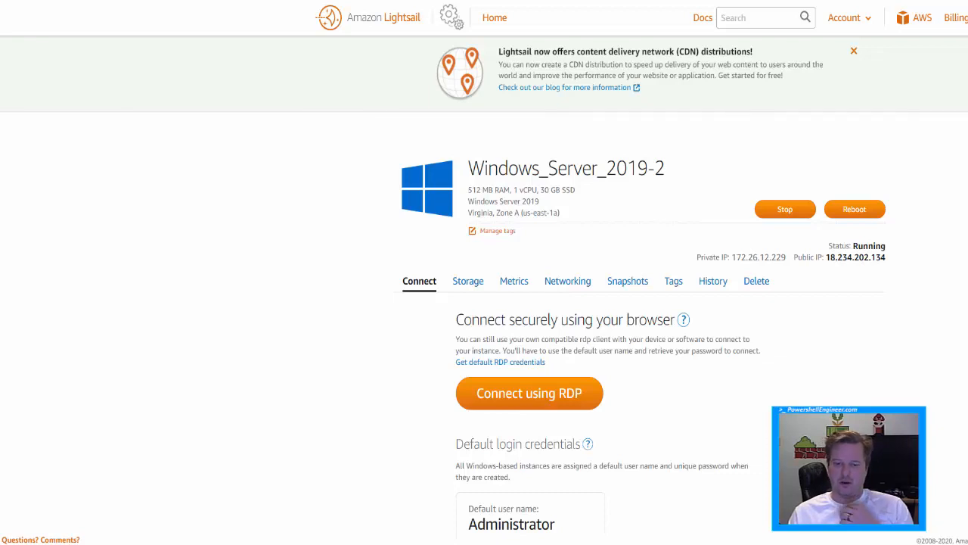
Show the default Administrator password of the Windows_Server_2019-2 instance, copy it and close the password message
{"action": "scroll", "coordinate": [907, 369], "scroll_direction": "down", "scroll_amount": 2}
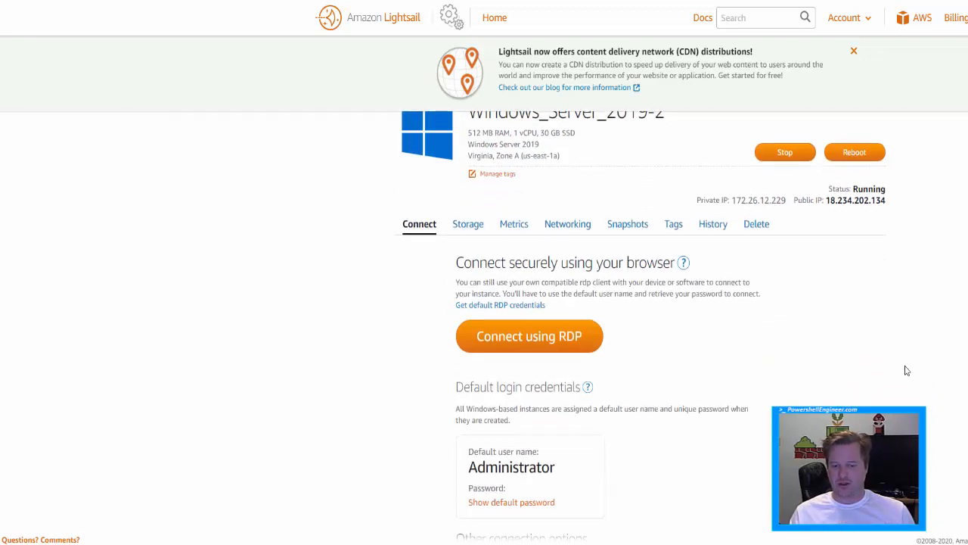
{"action": "scroll", "coordinate": [907, 369], "scroll_direction": "down", "scroll_amount": 4}
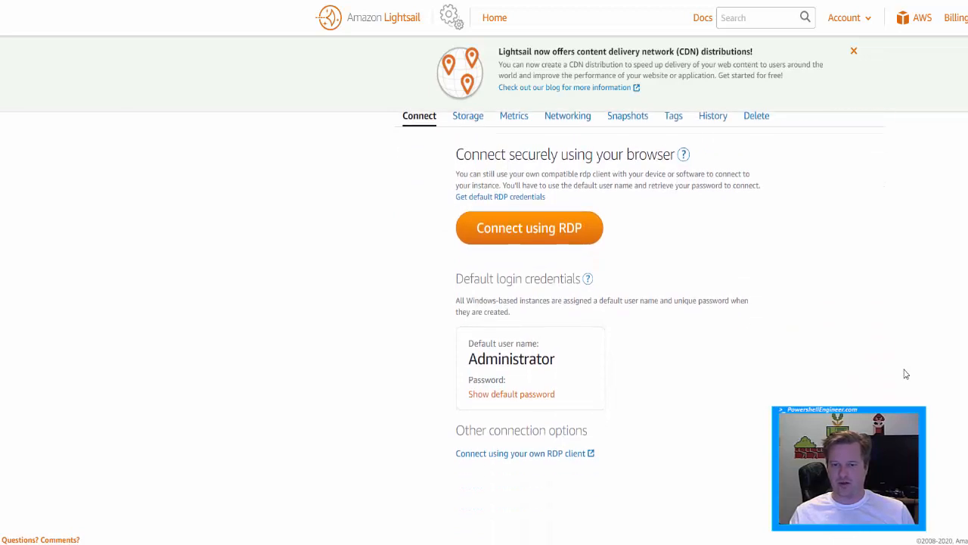
{"action": "left_click", "coordinate": [550, 400]}
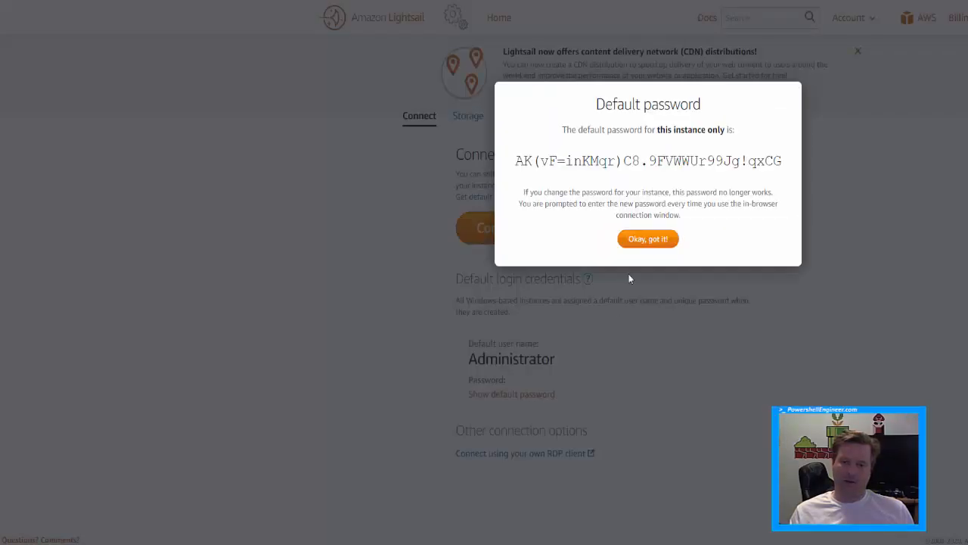
{"action": "triple_click", "coordinate": [713, 163]}
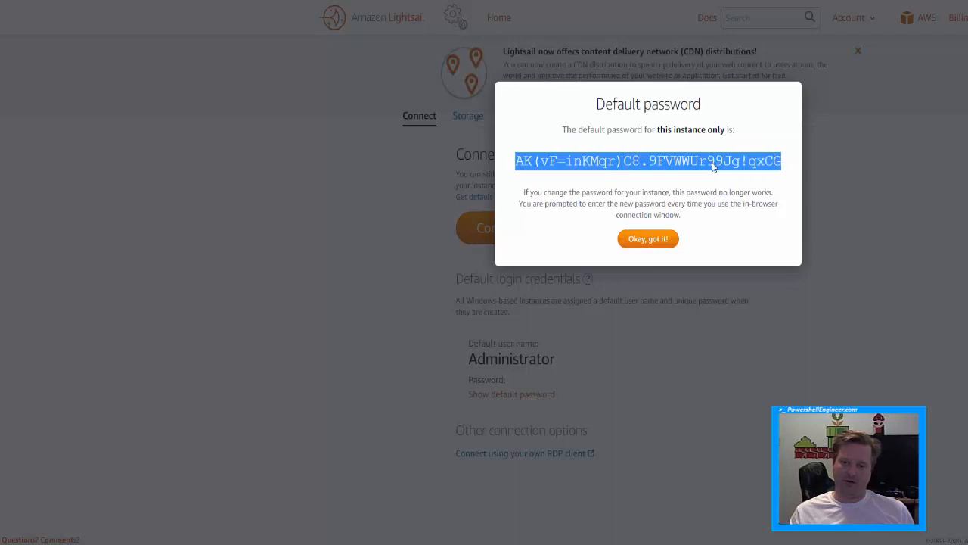
{"action": "right_click", "coordinate": [713, 166]}
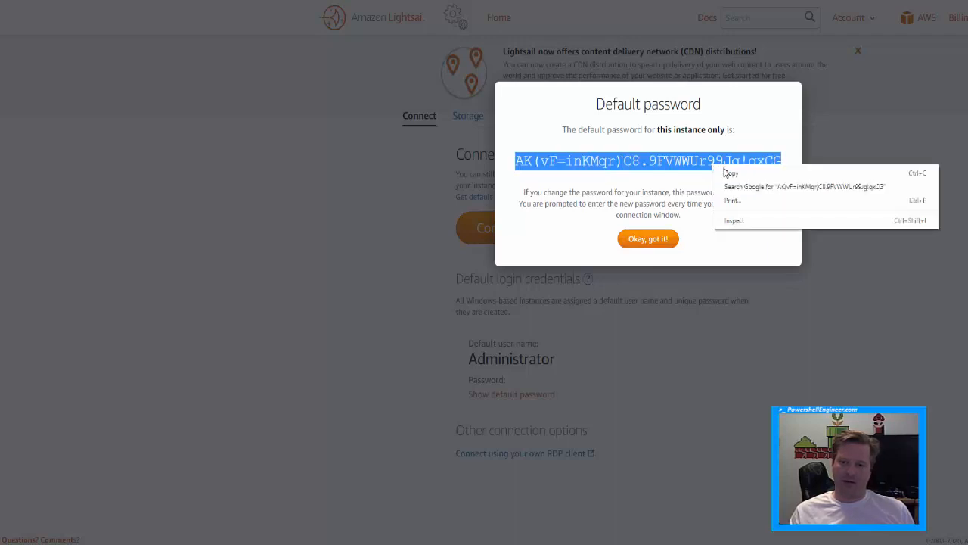
{"action": "left_click", "coordinate": [728, 172]}
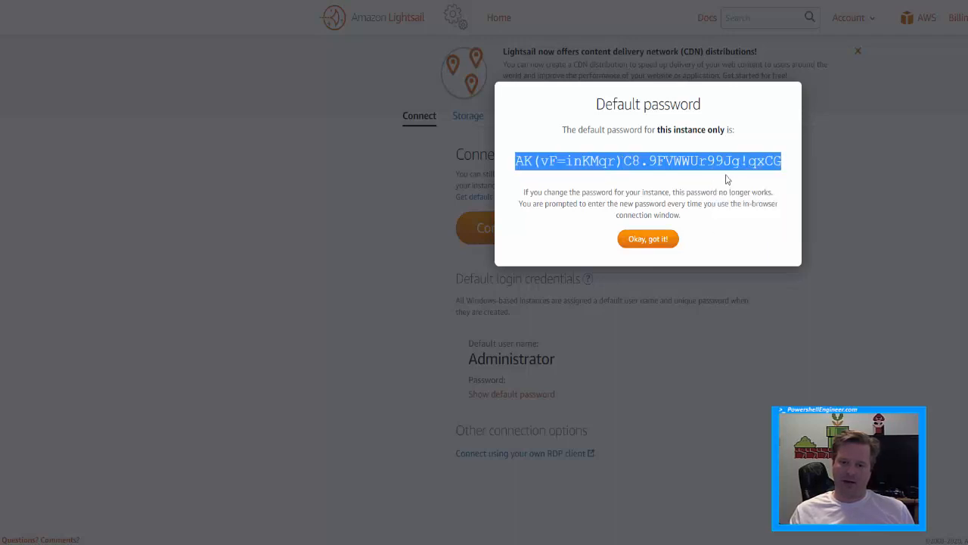
{"action": "left_click", "coordinate": [665, 241]}
Launch Remote Desktop Connection with mstsc and connect to the instance's public IP 18.234.202.134
{"action": "scroll", "coordinate": [678, 295], "scroll_direction": "up", "scroll_amount": 2}
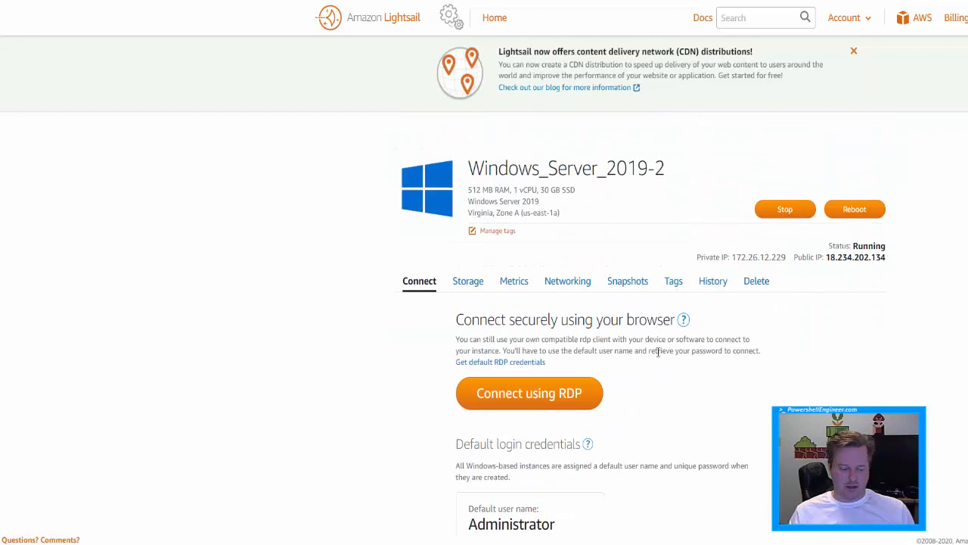
{"action": "key", "text": "super+r"}
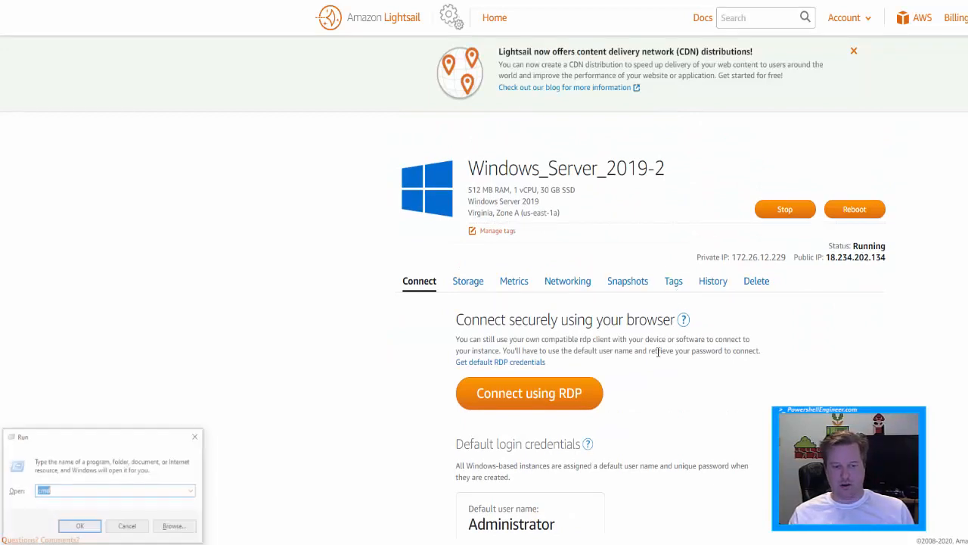
{"action": "type", "text": "mstsc"}
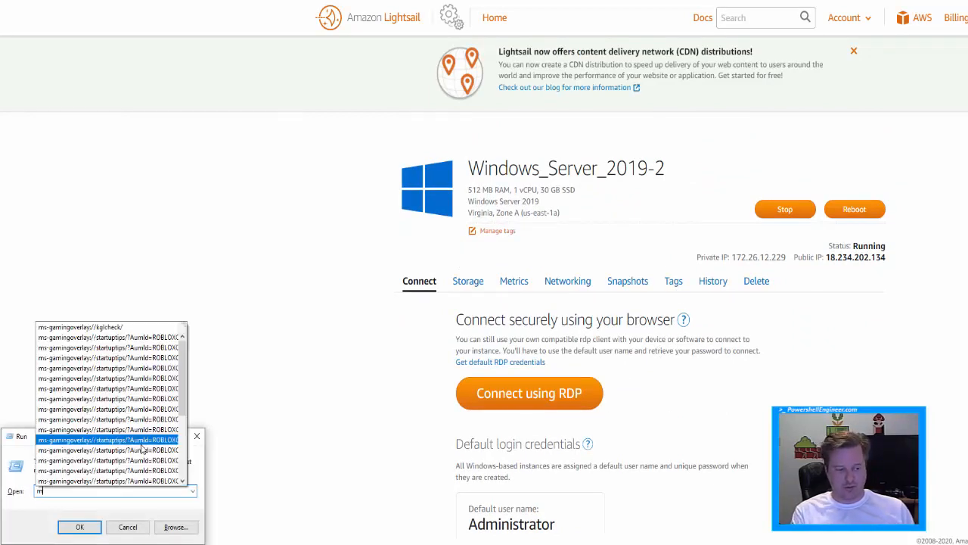
{"action": "key", "text": "Return"}
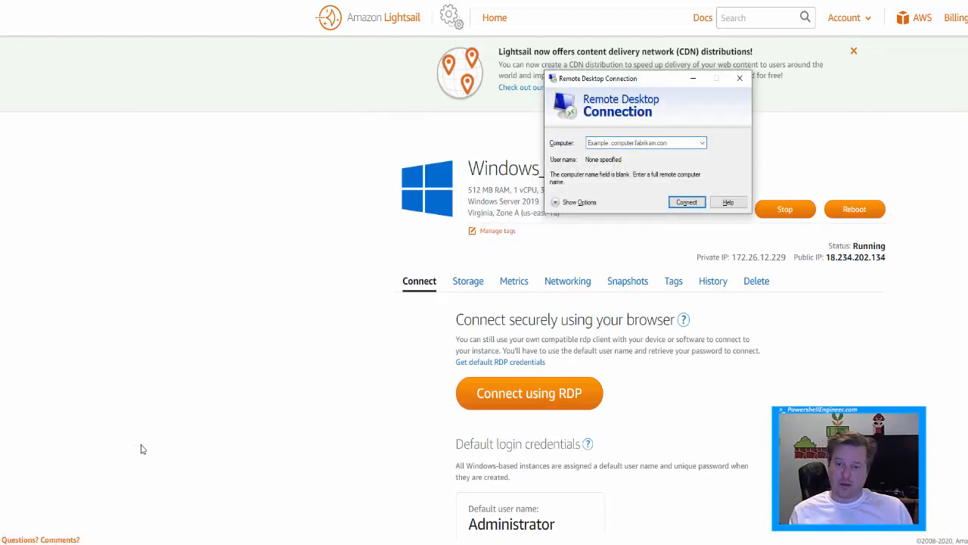
{"action": "type", "text": "18.23"}
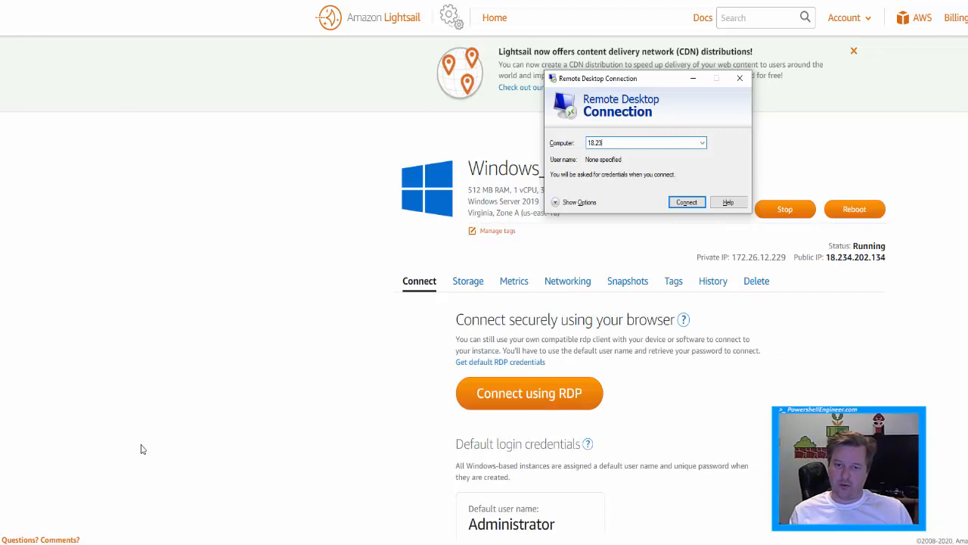
{"action": "type", "text": "4.202.134"}
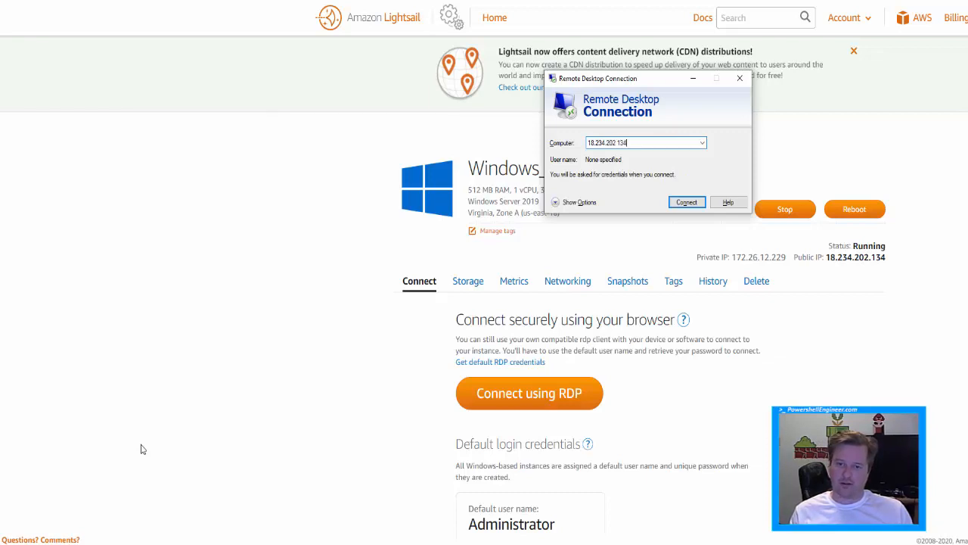
{"action": "key", "text": "Return"}
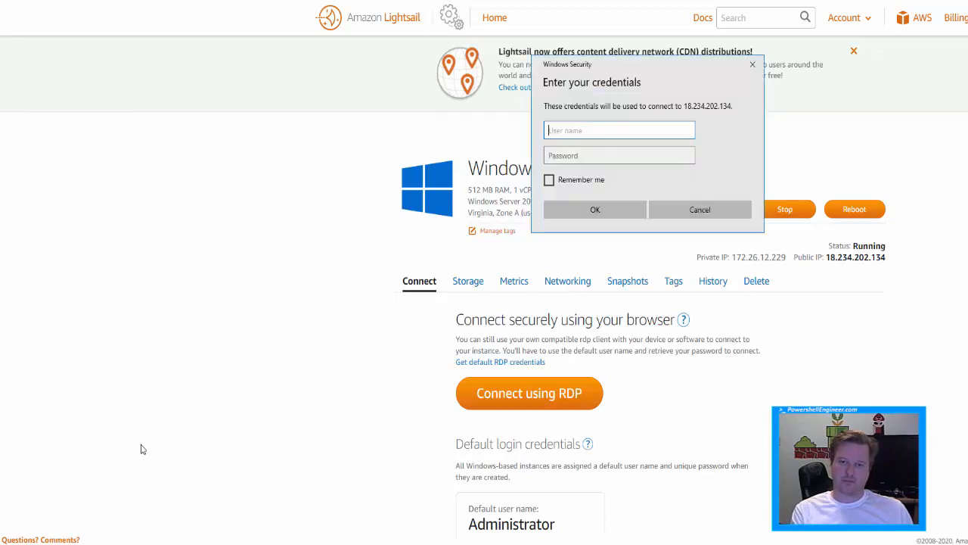
Sign in to the remote server as .\Administrator with the copied password and proceed with the connection
{"action": "type", "text": ".\\Adminis"}
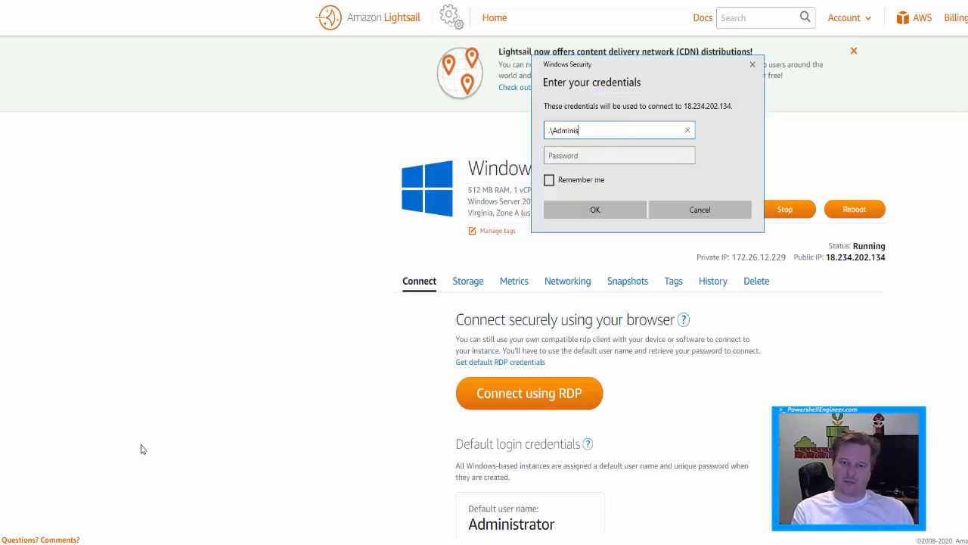
{"action": "type", "text": "trator"}
{"action": "key", "text": "Tab"}
{"action": "key", "text": "ctrl+v"}
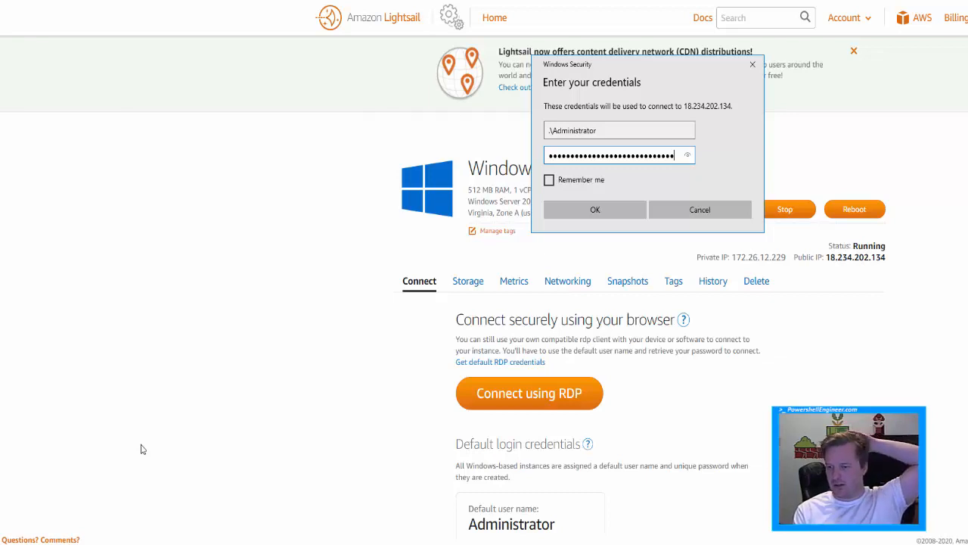
{"action": "key", "text": "Return"}
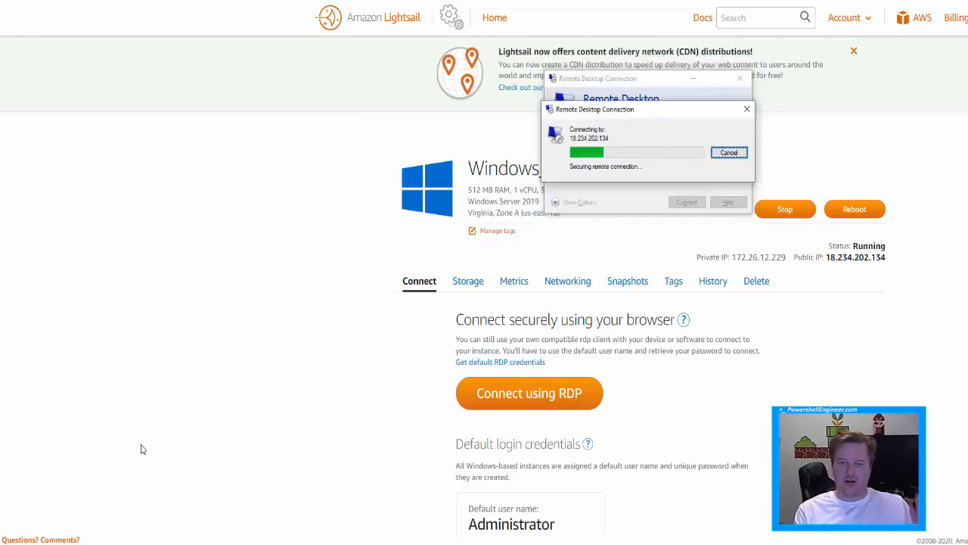
{"action": "key", "text": "Left"}
{"action": "key", "text": "Return"}
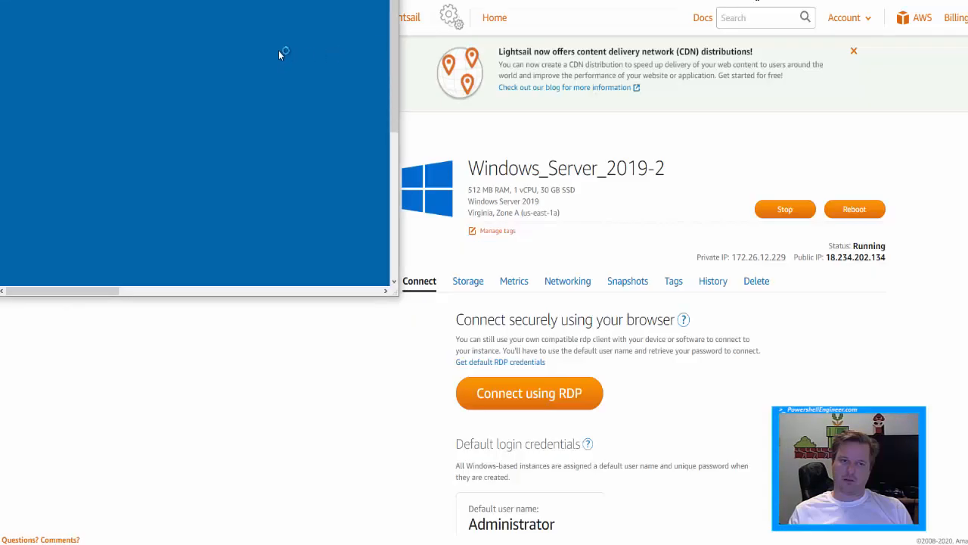
Move the remote desktop window fully into view and enlarge it, bringing the server's taskbar into sight
{"action": "left_click_drag", "start_coordinate": [268, 0], "coordinate": [499, 38]}
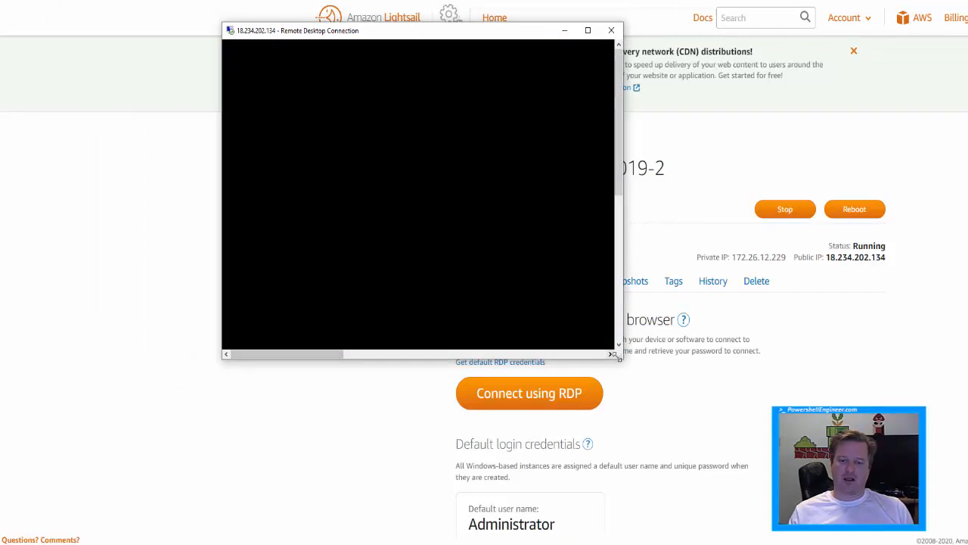
{"action": "left_click_drag", "start_coordinate": [621, 360], "coordinate": [922, 512]}
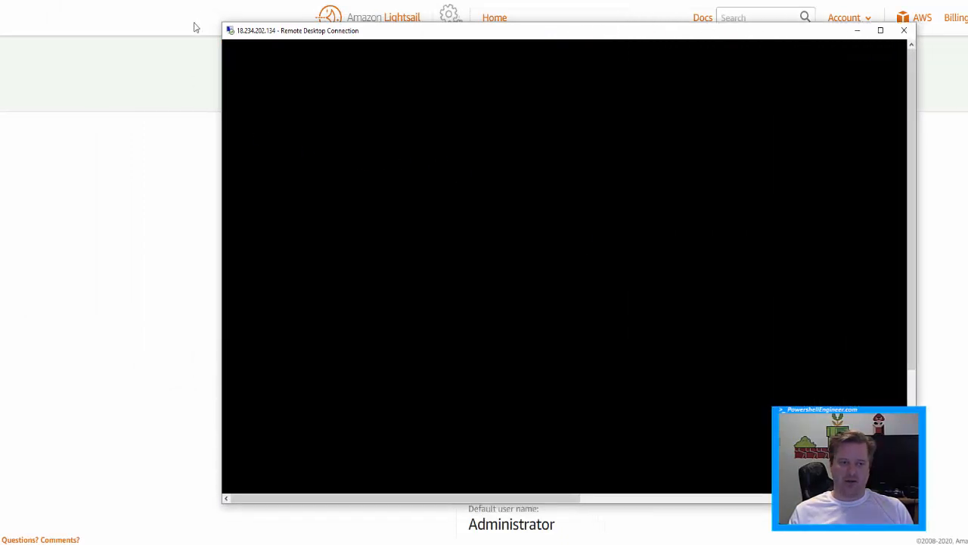
{"action": "left_click_drag", "start_coordinate": [222, 23], "coordinate": [32, 9]}
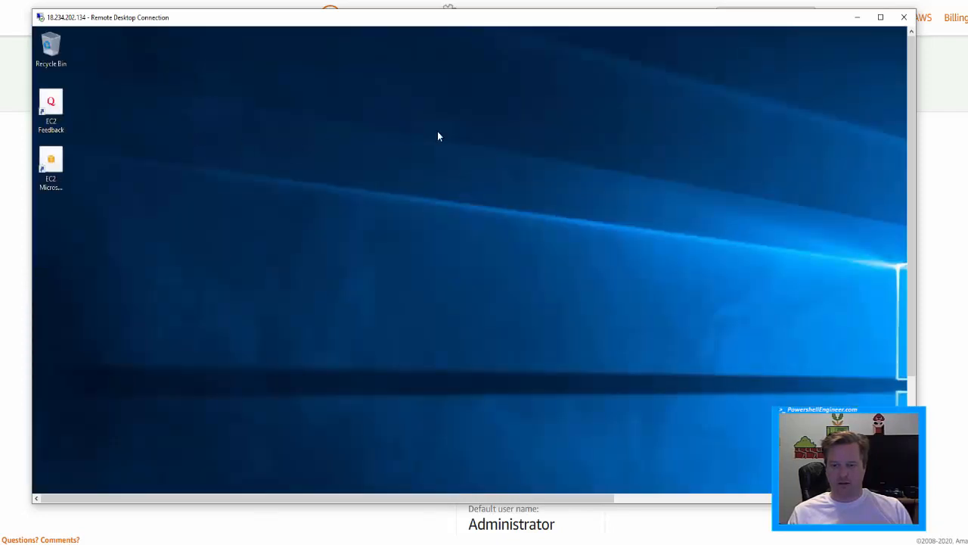
{"action": "left_click_drag", "start_coordinate": [910, 220], "coordinate": [902, 361]}
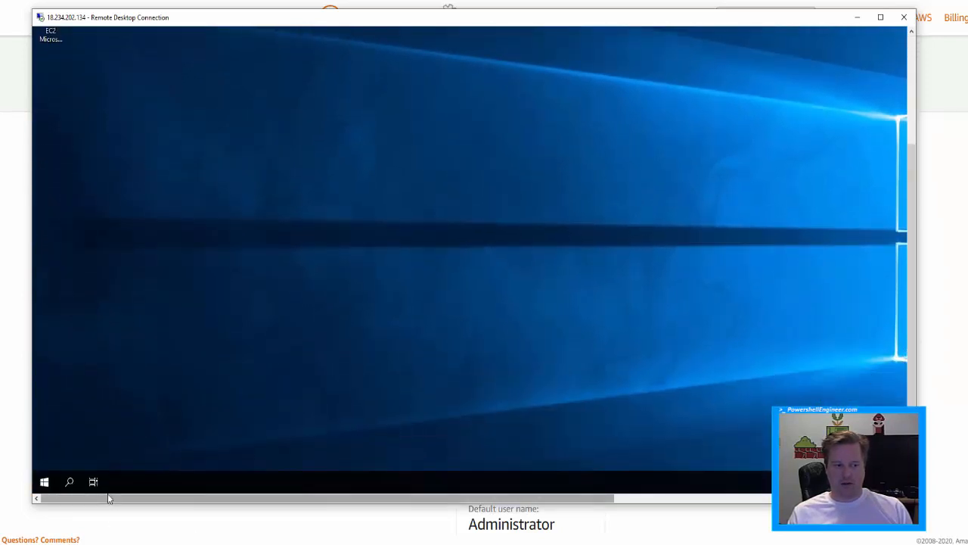
Open Server Manager on the remote server and dismiss the Windows Admin Center message so that it does not show again
{"action": "left_click", "coordinate": [44, 480]}
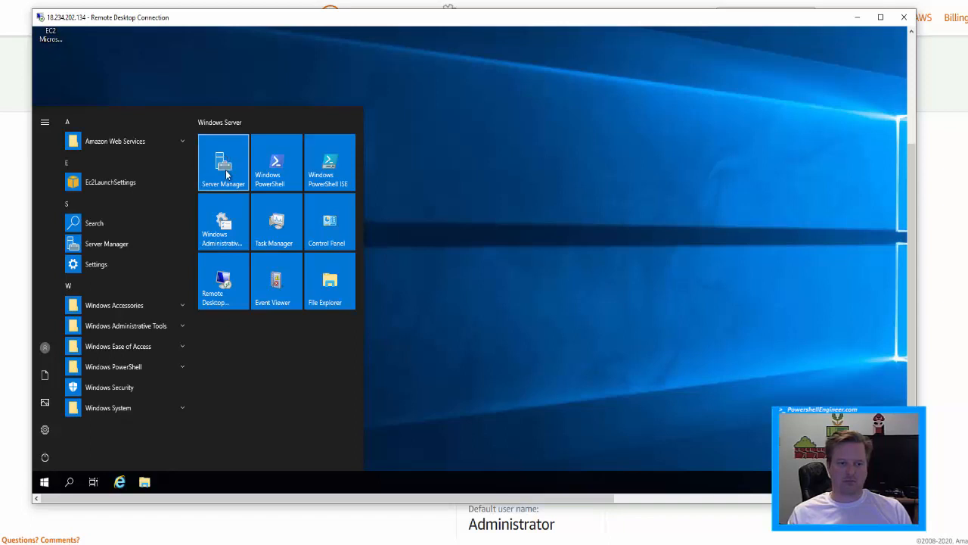
{"action": "left_click", "coordinate": [225, 175]}
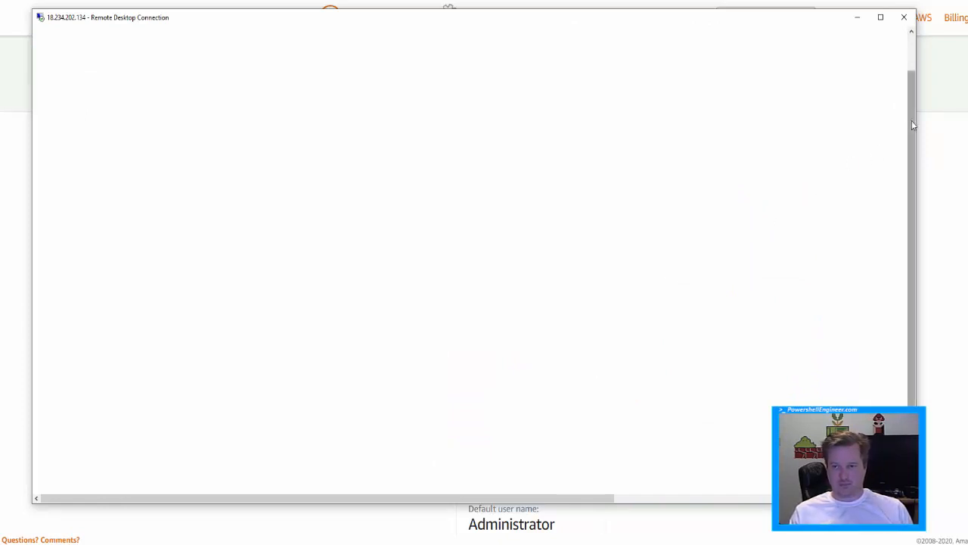
{"action": "left_click_drag", "start_coordinate": [912, 124], "coordinate": [909, 79]}
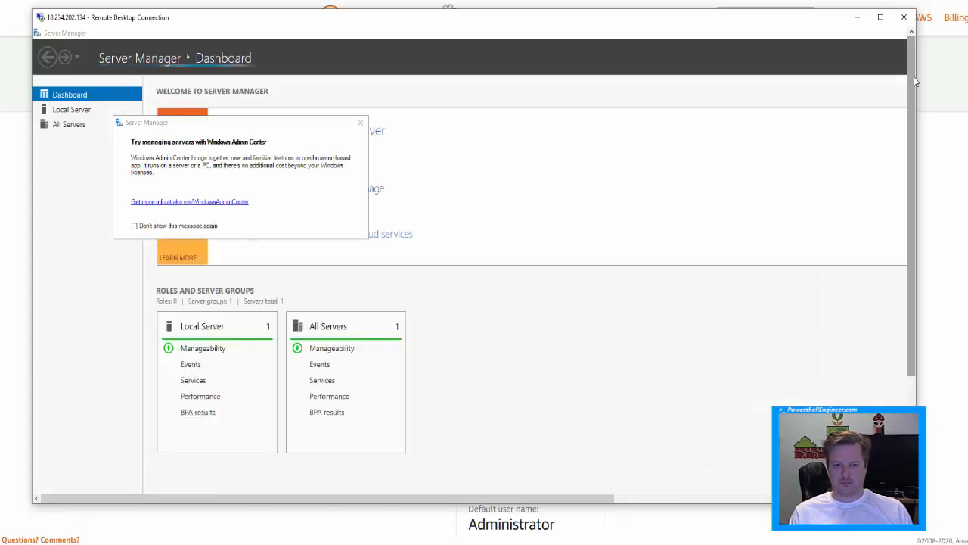
{"action": "left_click", "coordinate": [199, 225]}
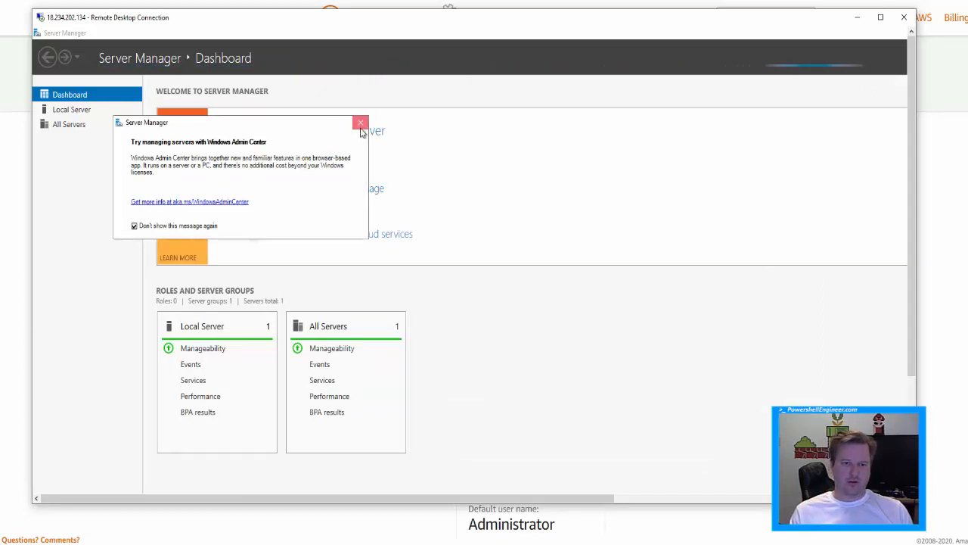
{"action": "left_click", "coordinate": [361, 123]}
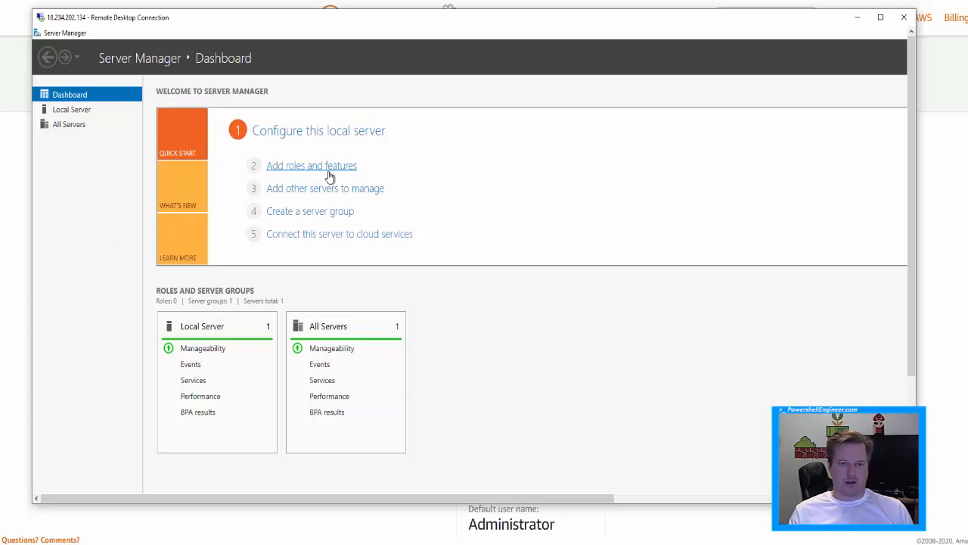
Try to start the Add Roles and Features Wizard from the Server Manager dashboard
{"action": "left_click", "coordinate": [328, 173]}
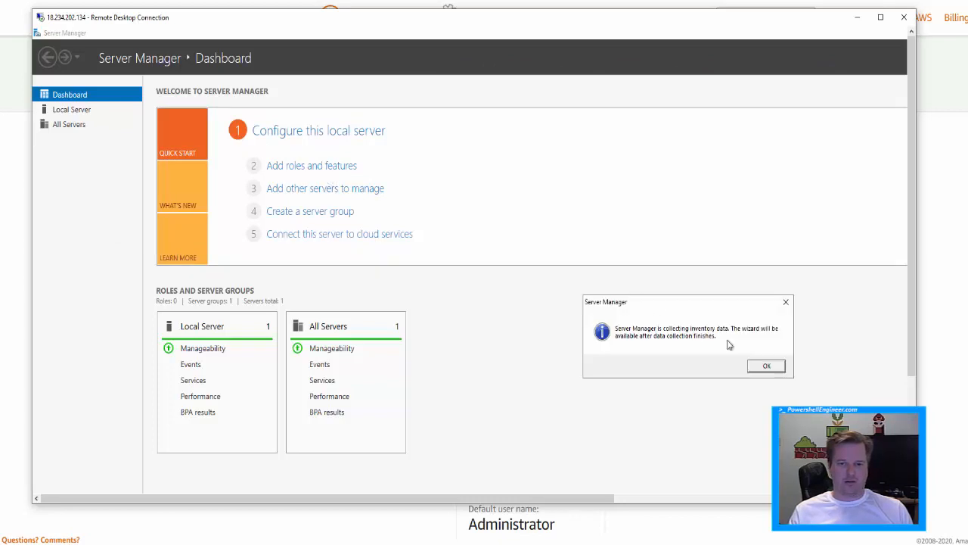
{"action": "left_click", "coordinate": [768, 367]}
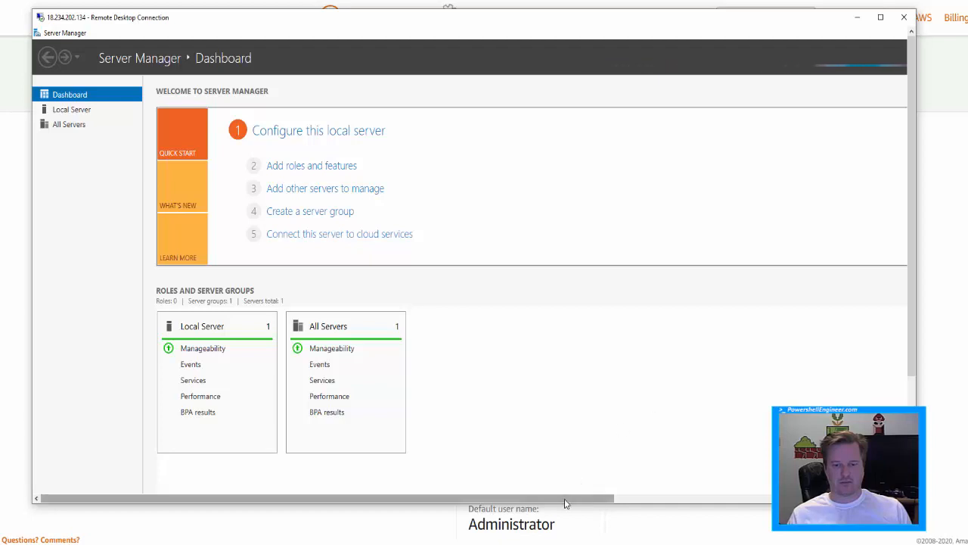
{"action": "left_click_drag", "start_coordinate": [564, 499], "coordinate": [575, 466]}
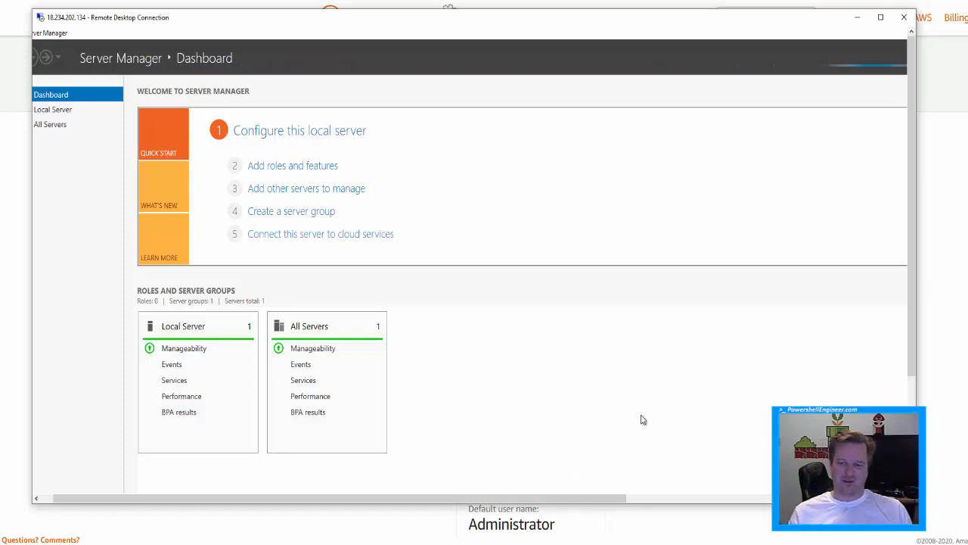
{"action": "left_click_drag", "start_coordinate": [910, 281], "coordinate": [889, 277]}
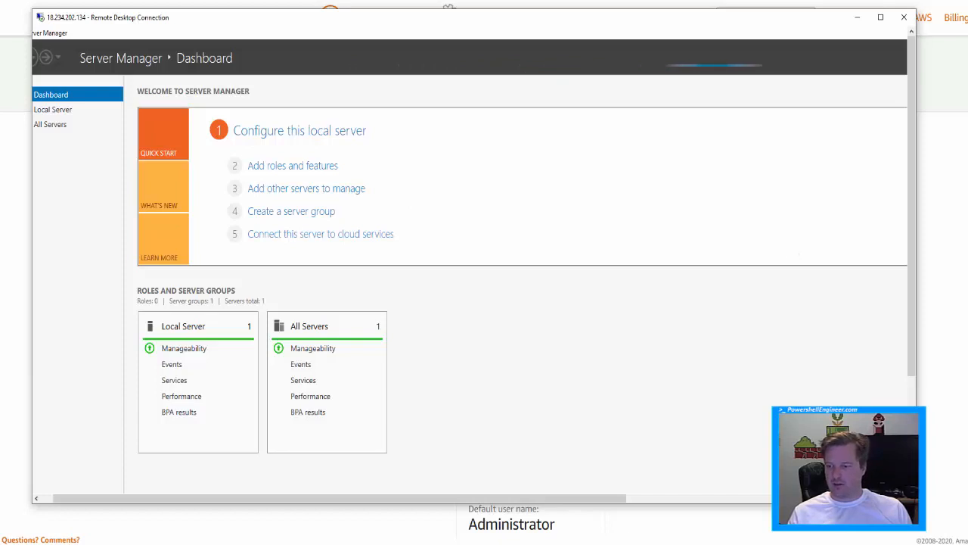
Start the Add Roles and Features Wizard and proceed to the server roles with a role-based installation on the local server from the server pool
{"action": "left_click", "coordinate": [301, 168]}
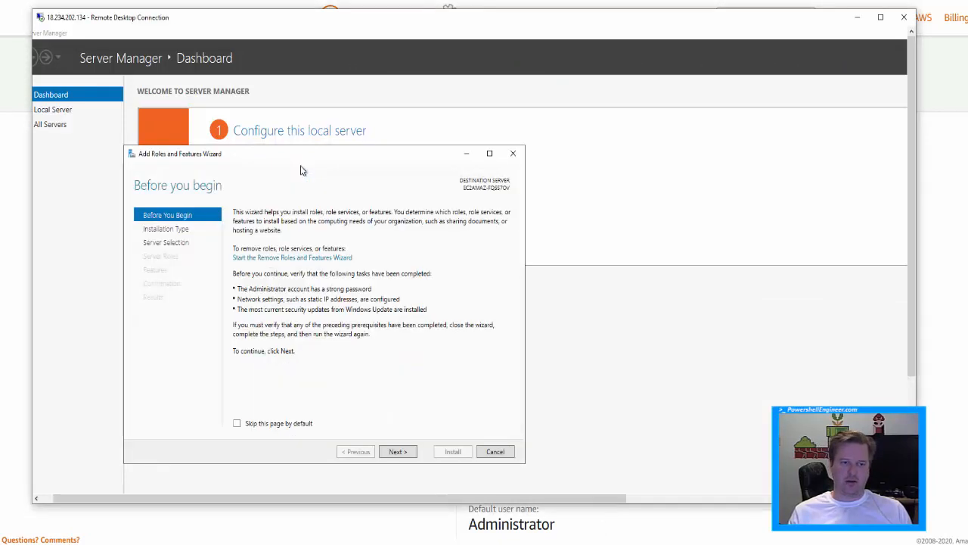
{"action": "left_click_drag", "start_coordinate": [309, 158], "coordinate": [415, 122]}
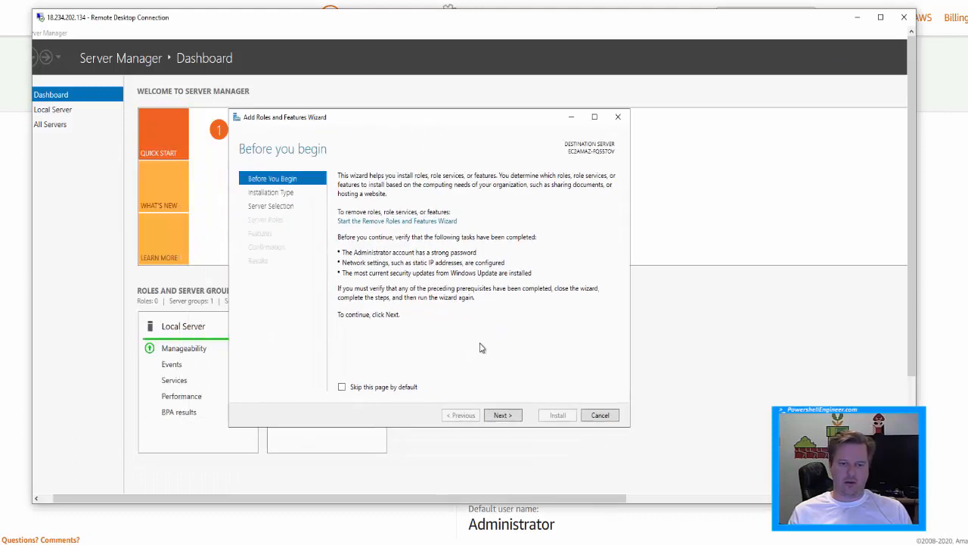
{"action": "left_click", "coordinate": [502, 415]}
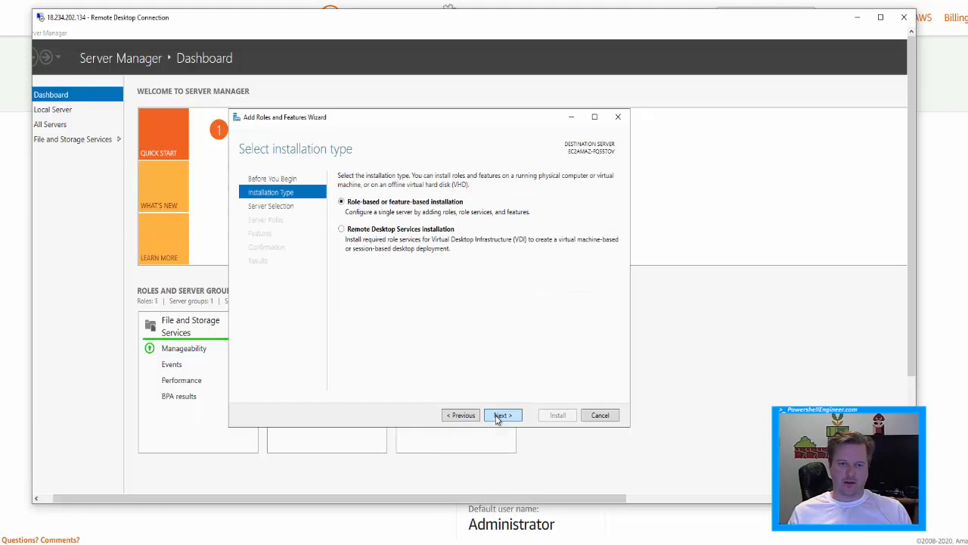
{"action": "left_click", "coordinate": [502, 415]}
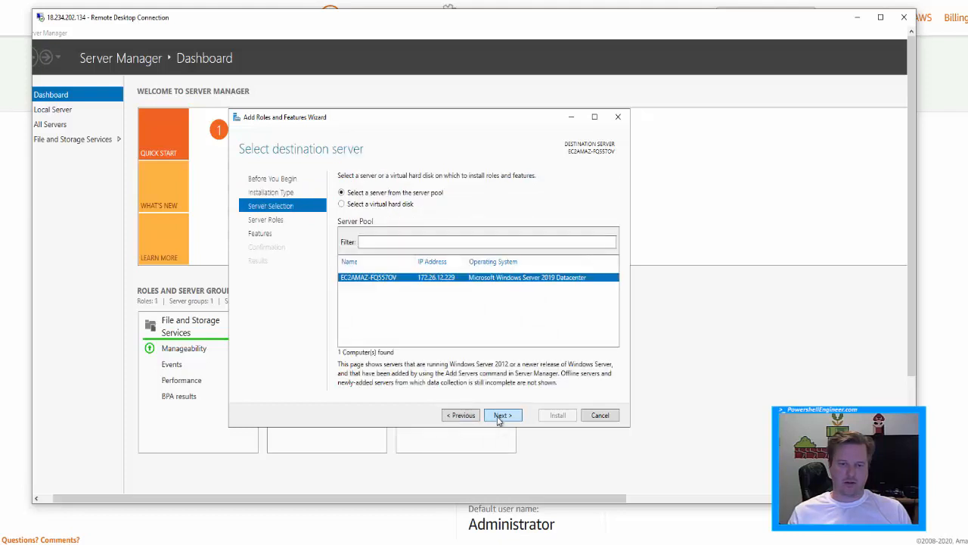
{"action": "left_click", "coordinate": [501, 415]}
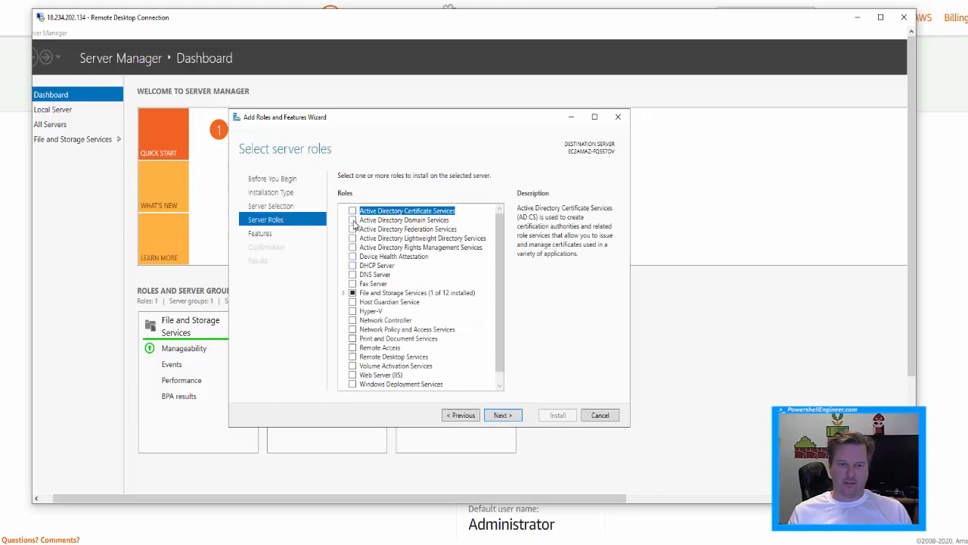
Select the Active Directory Domain Services role with its required features and management tools, and continue to the installation confirmation
{"action": "left_click", "coordinate": [353, 220]}
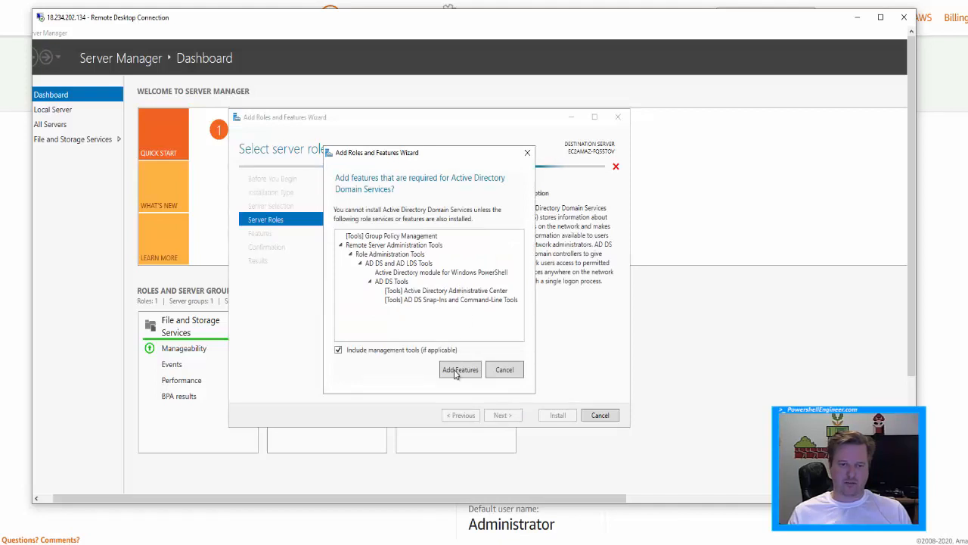
{"action": "left_click", "coordinate": [457, 370]}
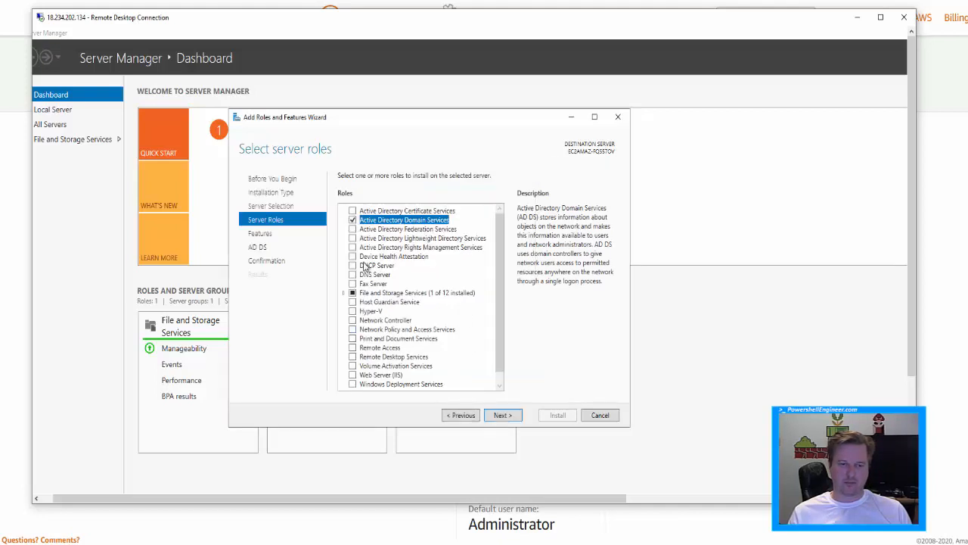
{"action": "left_click", "coordinate": [502, 416]}
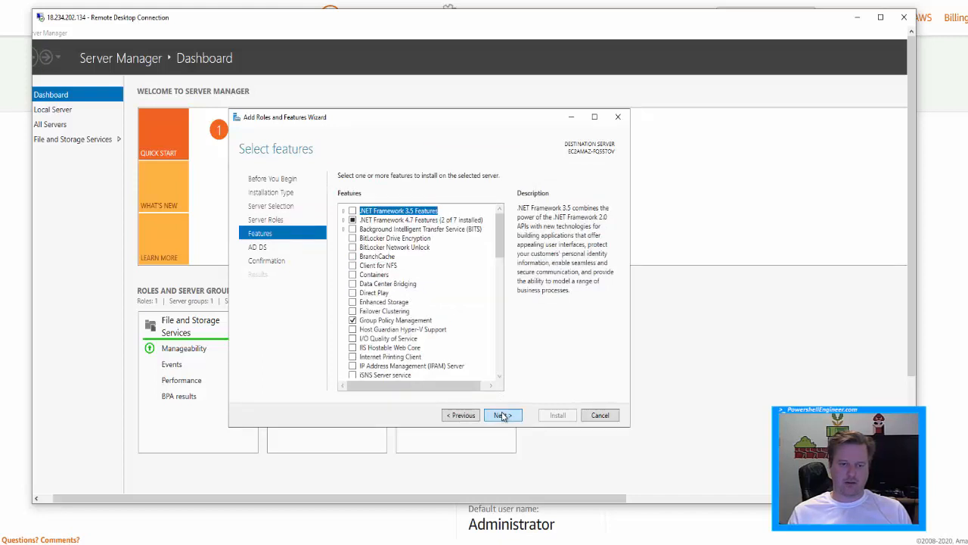
{"action": "left_click", "coordinate": [503, 416]}
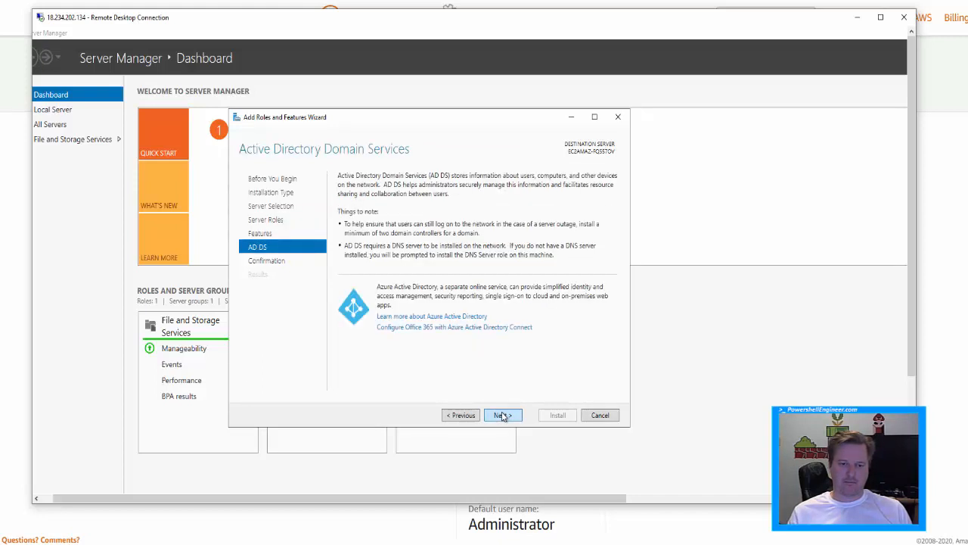
{"action": "left_click", "coordinate": [503, 416]}
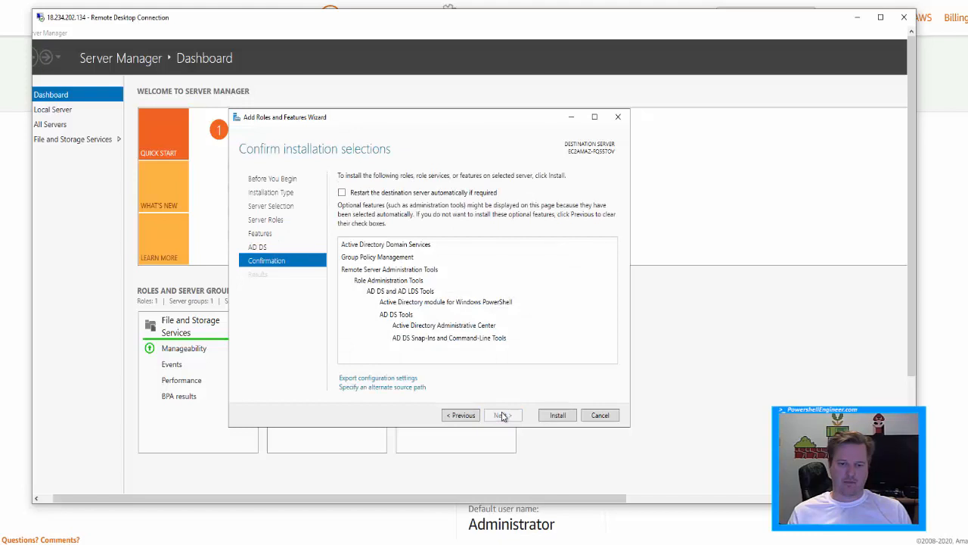
Install the selected Active Directory Domain Services role and close the wizard once the installation is complete
{"action": "left_click", "coordinate": [559, 418]}
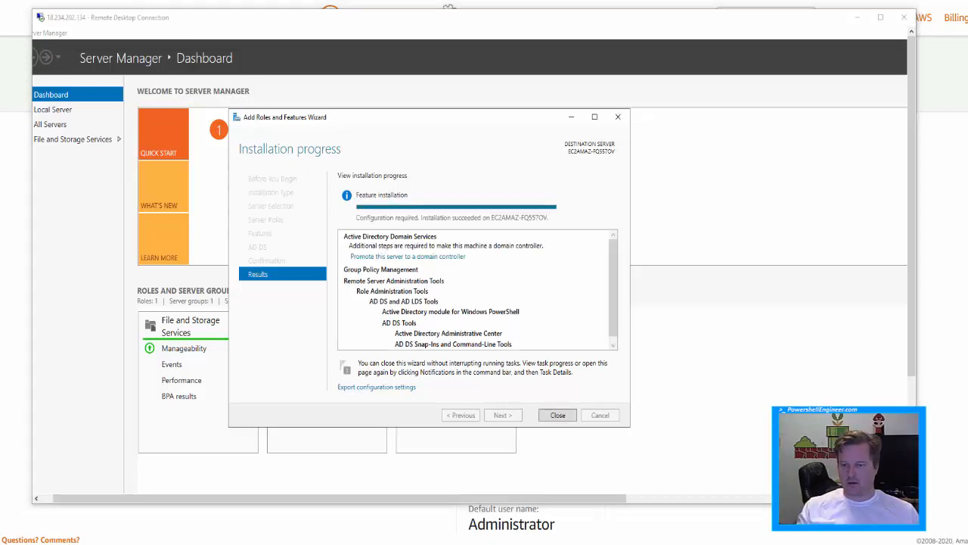
{"action": "left_click", "coordinate": [516, 390]}
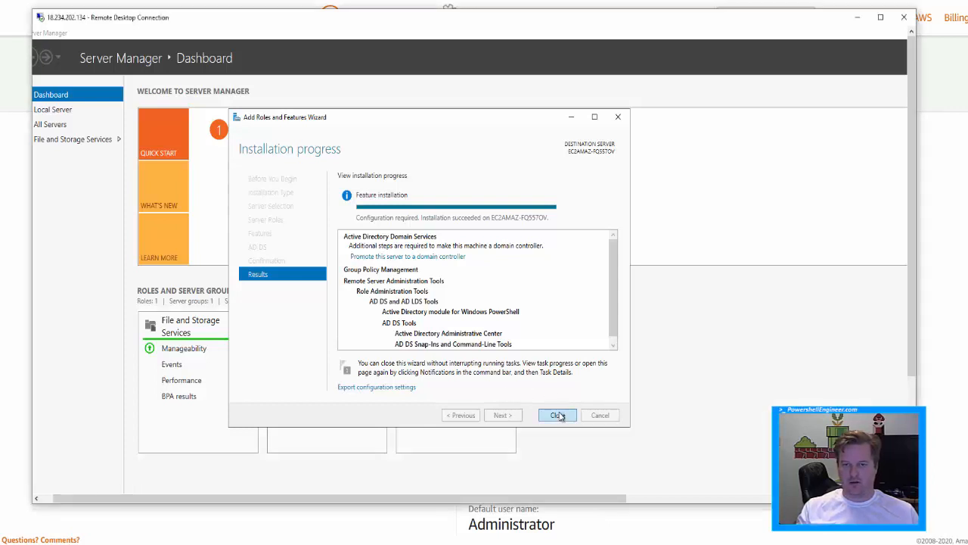
{"action": "left_click", "coordinate": [557, 415]}
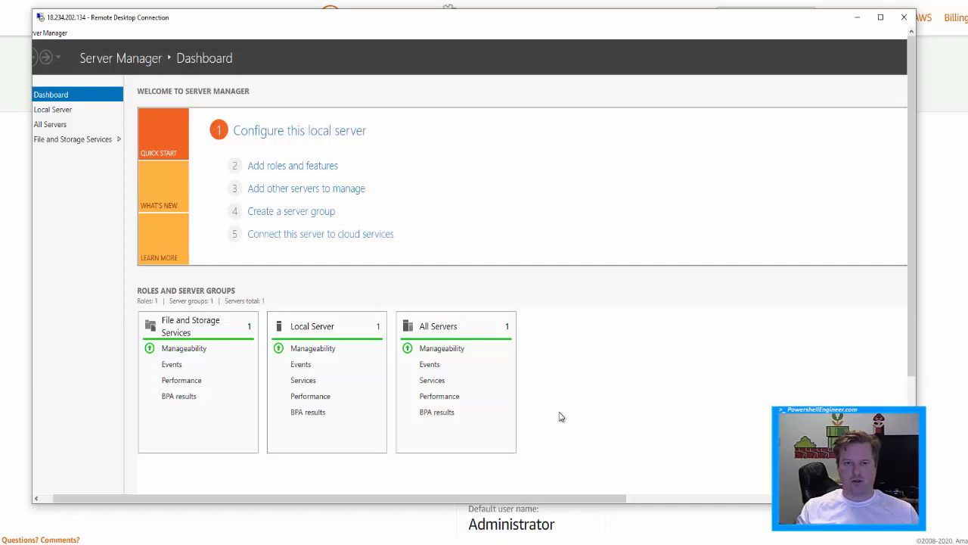
Start promoting this server to a domain controller from the Server Manager notifications and bring the configuration wizard into view
{"action": "left_click_drag", "start_coordinate": [514, 497], "coordinate": [845, 257]}
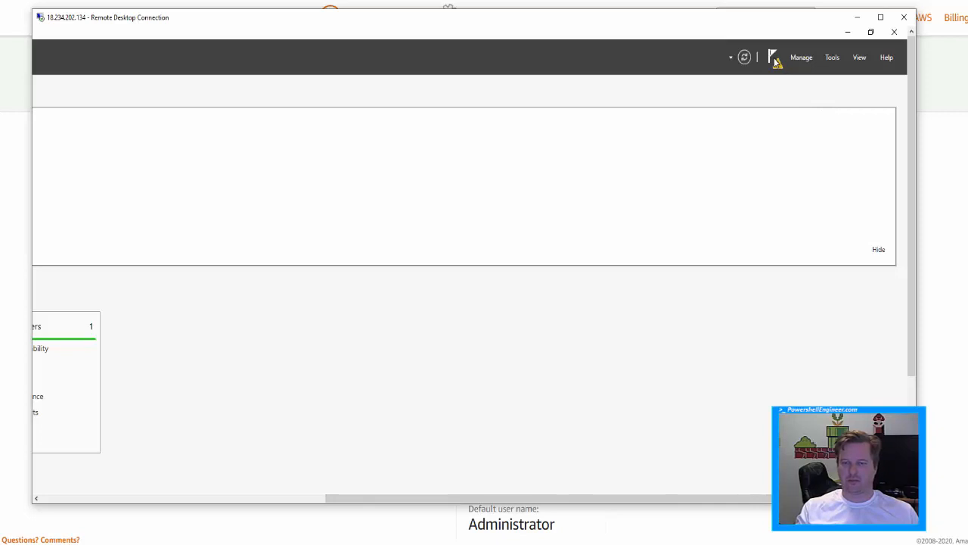
{"action": "left_click", "coordinate": [777, 66]}
{"action": "left_click", "coordinate": [777, 66]}
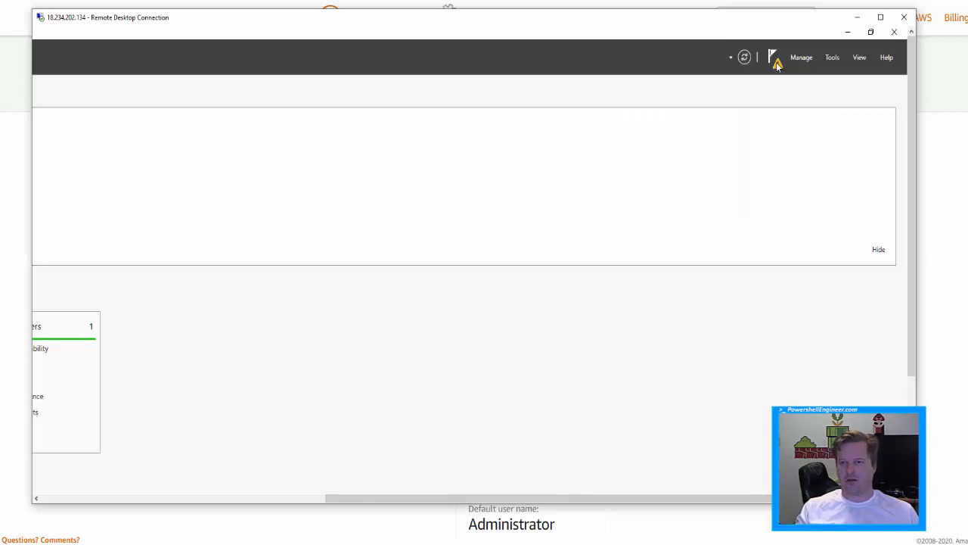
{"action": "left_click", "coordinate": [777, 66]}
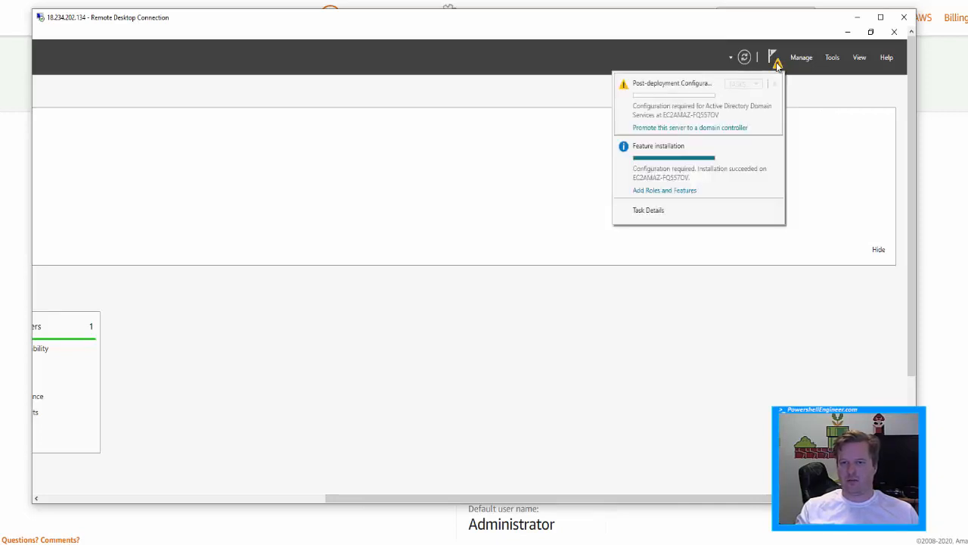
{"action": "left_click", "coordinate": [732, 129]}
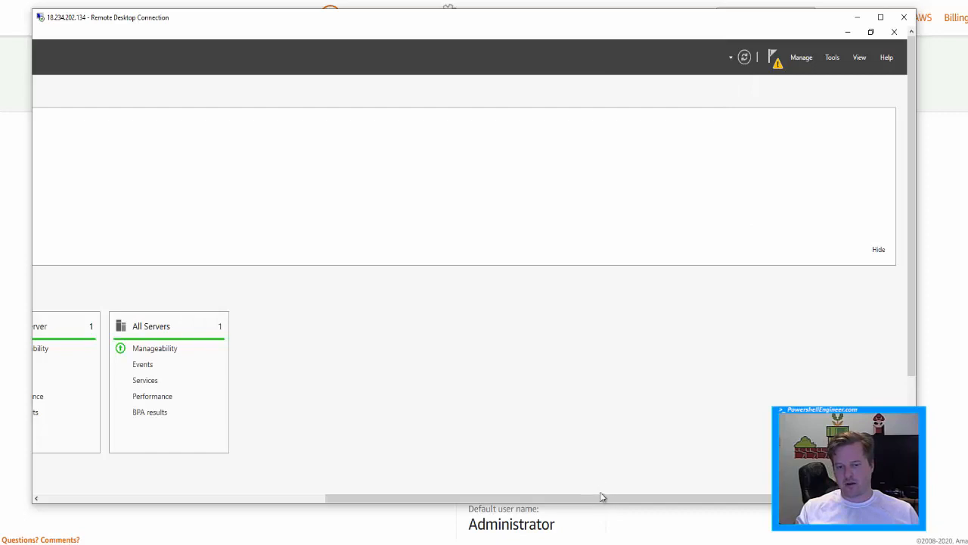
{"action": "left_click_drag", "start_coordinate": [601, 497], "coordinate": [331, 519]}
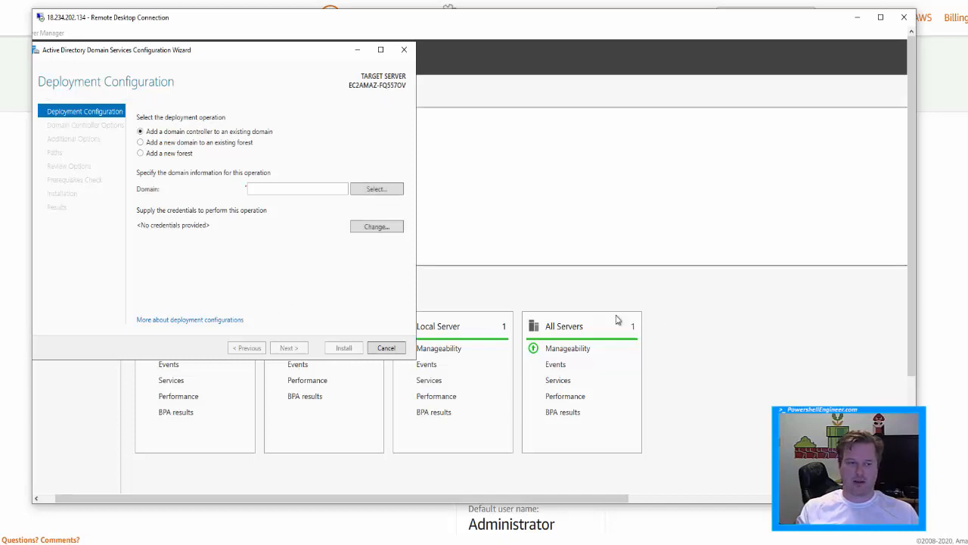
Set the deployment to add a new forest with root domain name ad.pawpawlakeschools.org and continue to the domain controller options
{"action": "left_click", "coordinate": [181, 154]}
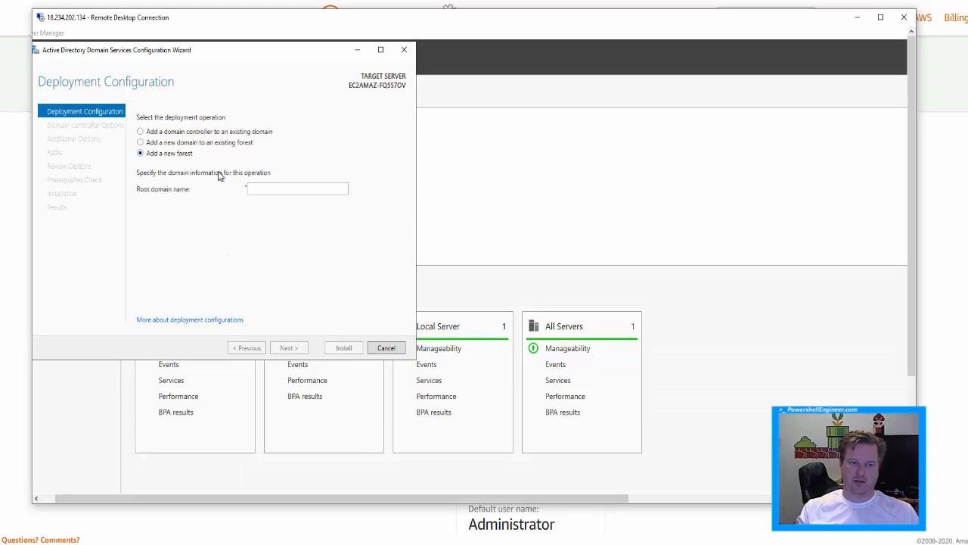
{"action": "left_click", "coordinate": [284, 188]}
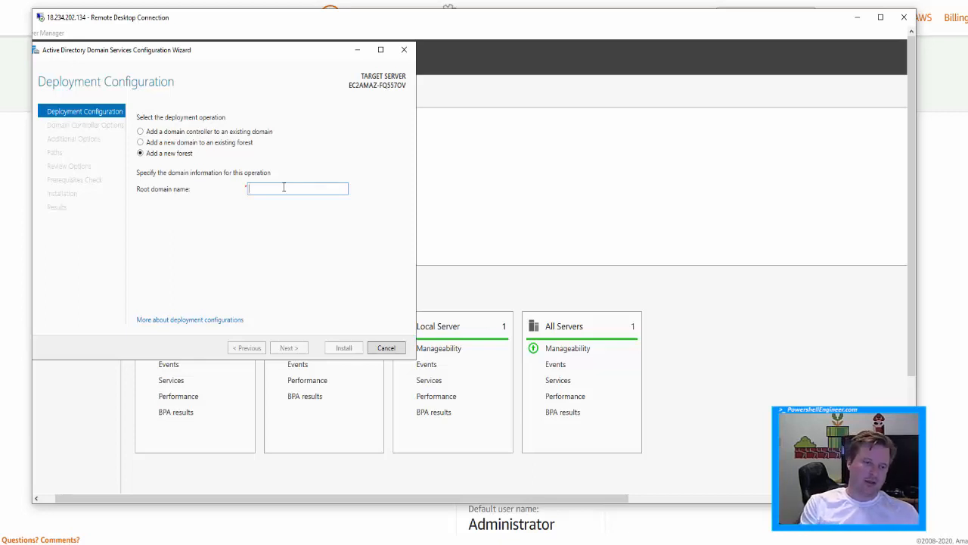
{"action": "type", "text": "ad"}
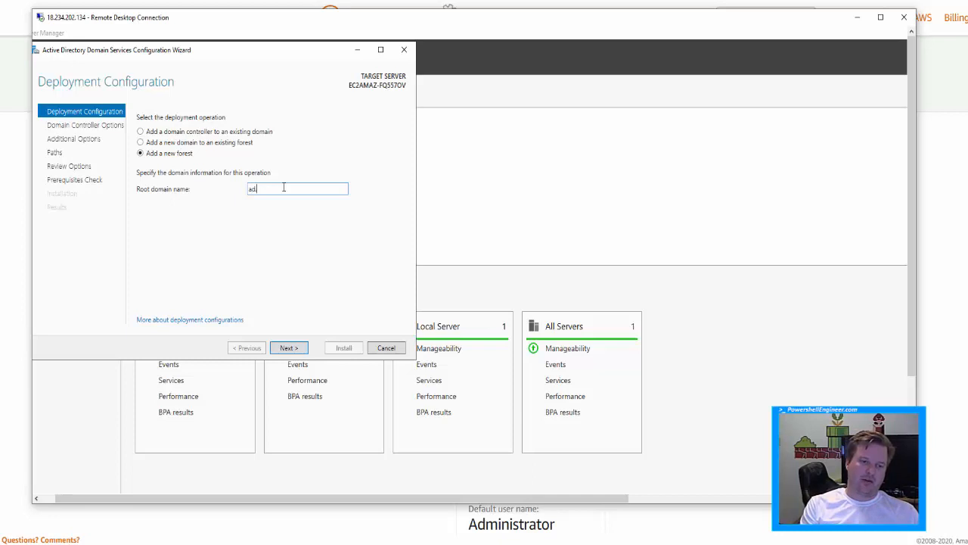
{"action": "type", "text": ".paw"}
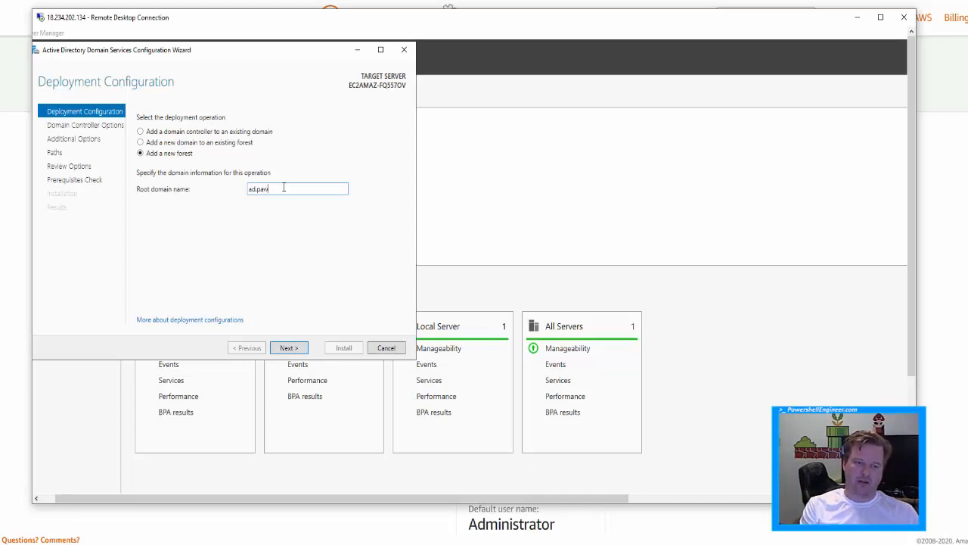
{"action": "type", "text": "pawlake"}
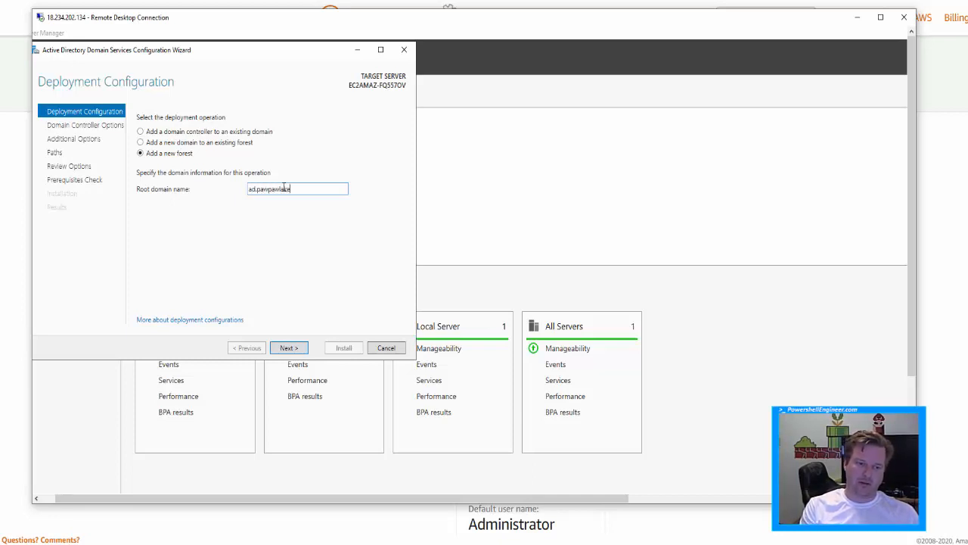
{"action": "type", "text": "schools"}
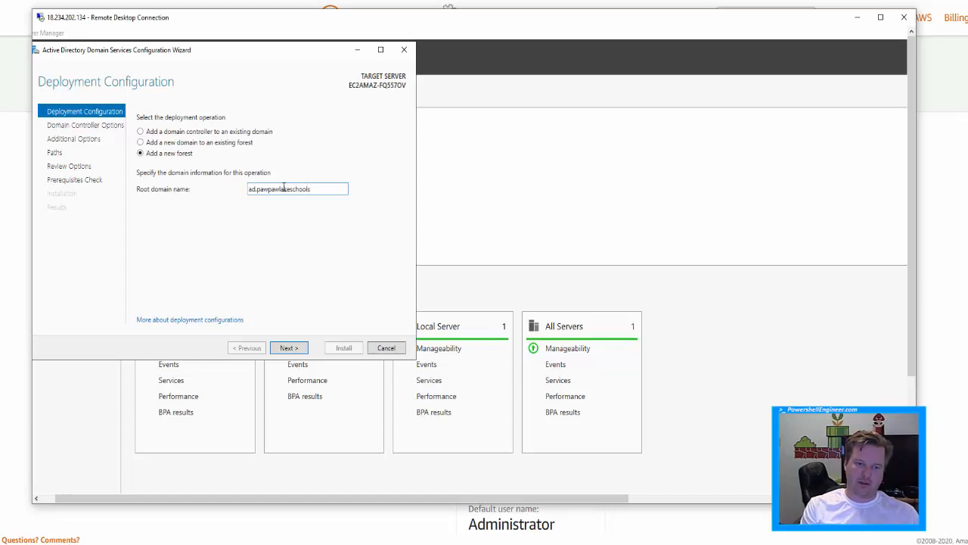
{"action": "type", "text": ".c"}
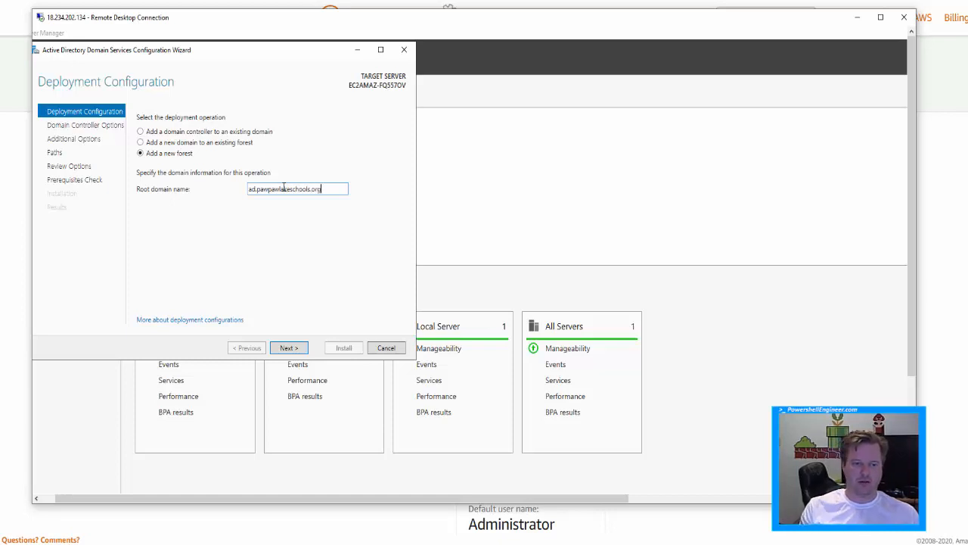
{"action": "left_click", "coordinate": [298, 347]}
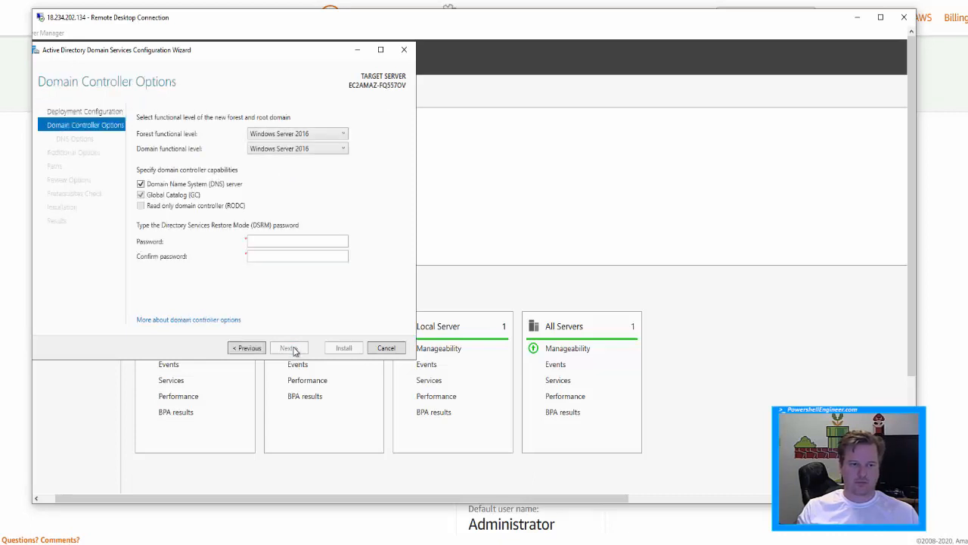
Enter and confirm the Directory Services Restore Mode password, keep the DNS defaults, and continue to the additional options
{"action": "left_click", "coordinate": [329, 237]}
{"action": "key", "text": "ctrl+v"}
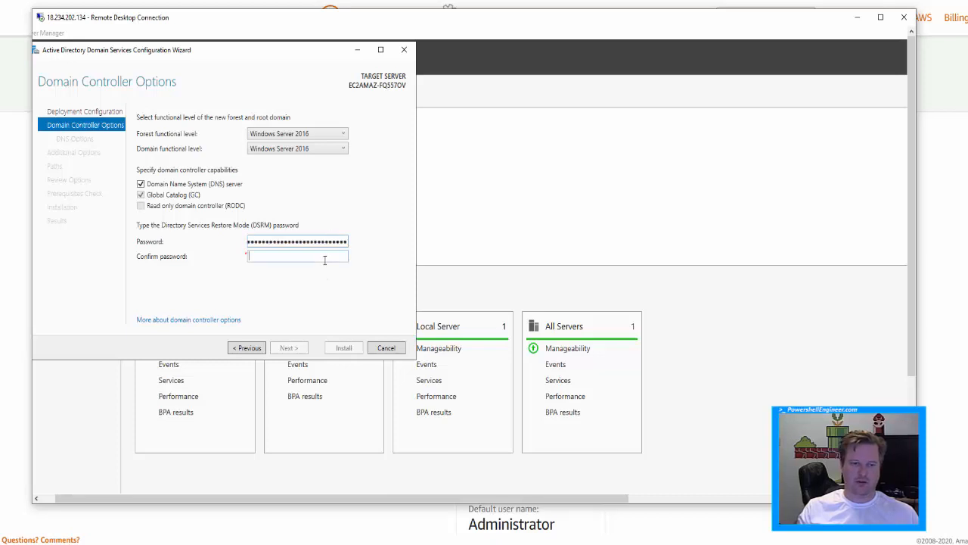
{"action": "key", "text": "ctrl+v"}
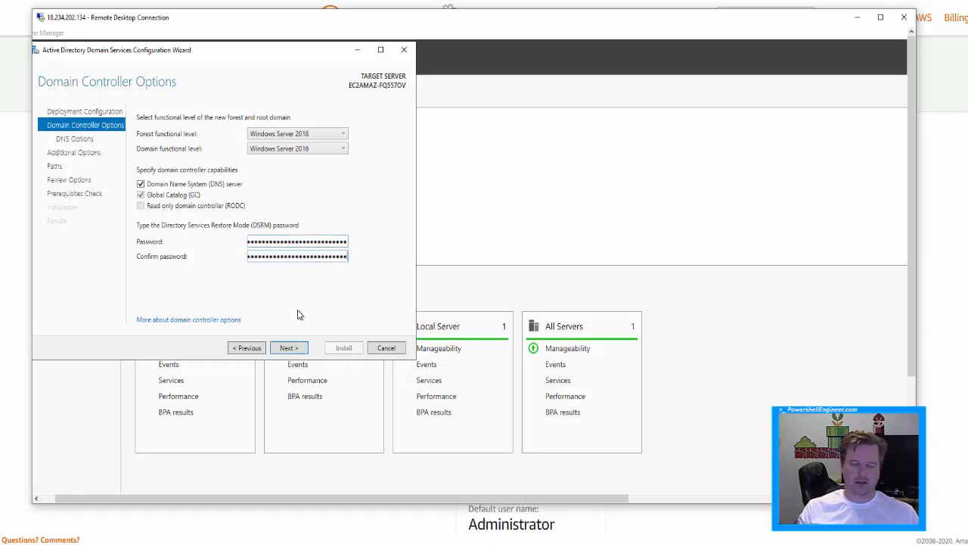
{"action": "left_click", "coordinate": [288, 348]}
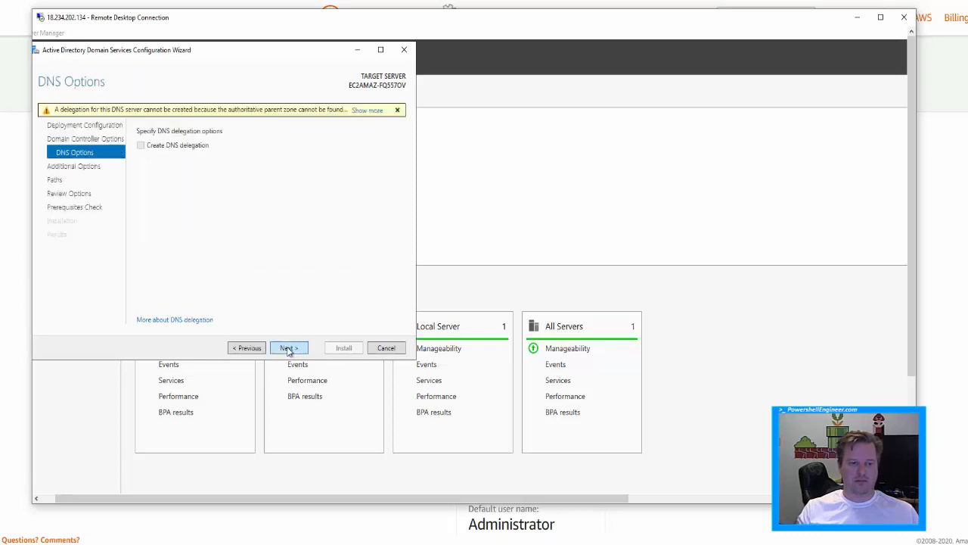
{"action": "left_click", "coordinate": [264, 349]}
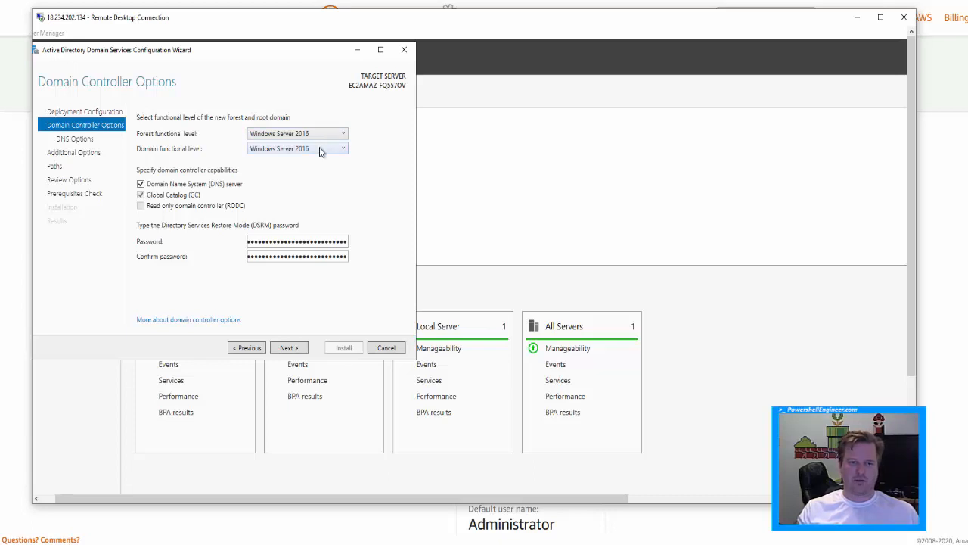
{"action": "left_click", "coordinate": [288, 348]}
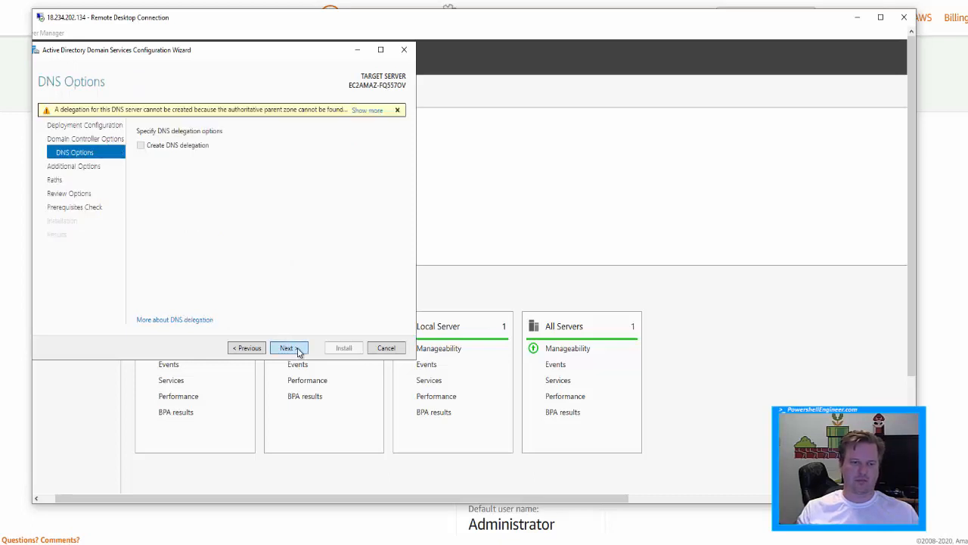
{"action": "left_click", "coordinate": [288, 348]}
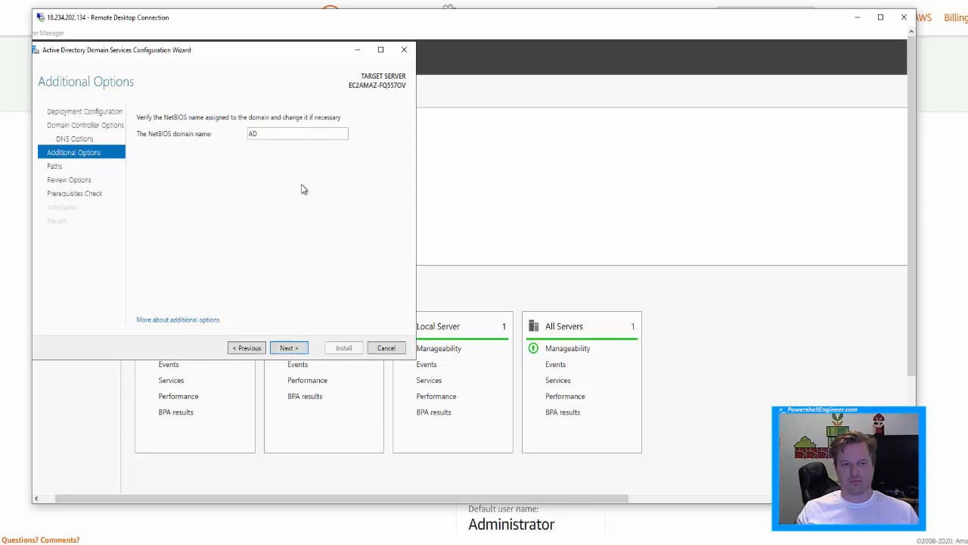
Set the NetBIOS domain name to AD-PAWPAWLAKESCHOOLS and continue to the folder paths
{"action": "double_click", "coordinate": [324, 132]}
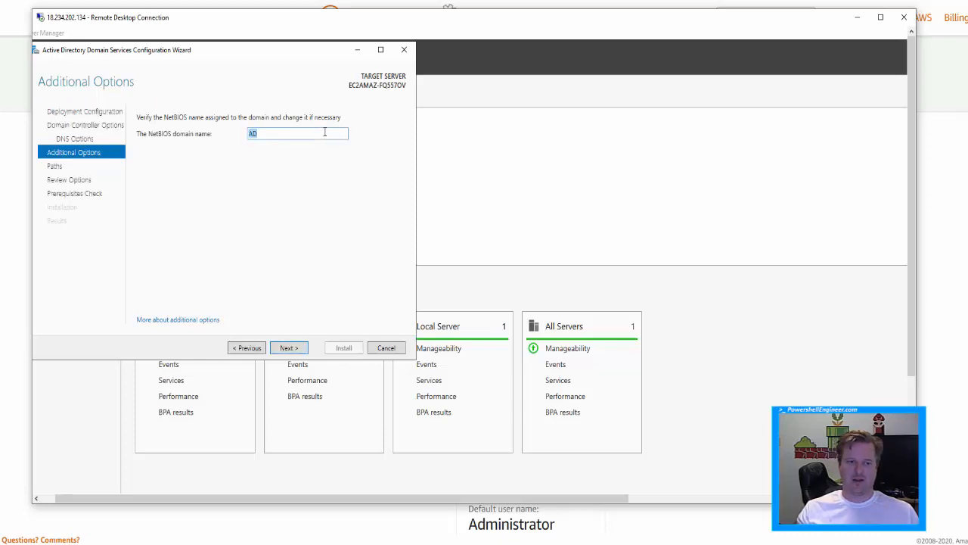
{"action": "left_click", "coordinate": [325, 133]}
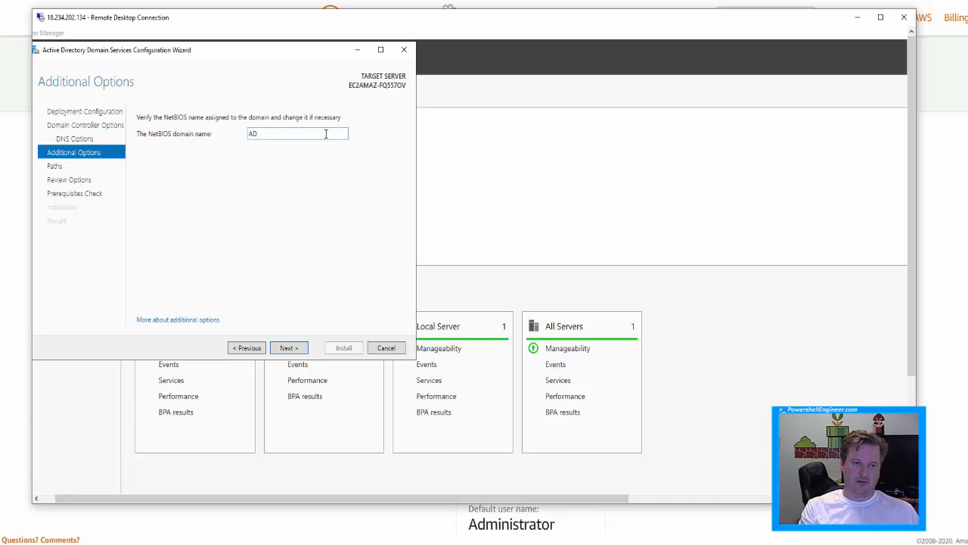
{"action": "type", "text": "-"}
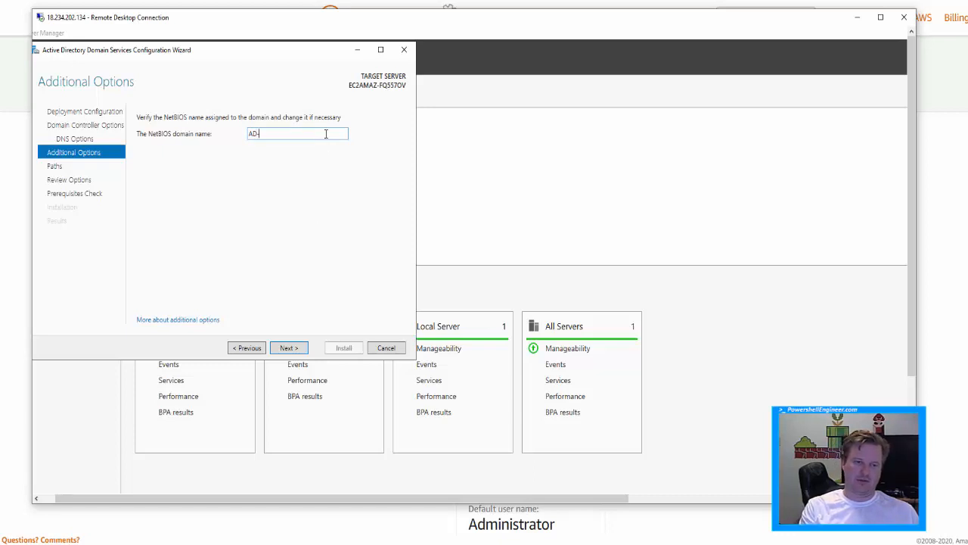
{"action": "type", "text": "PAW"}
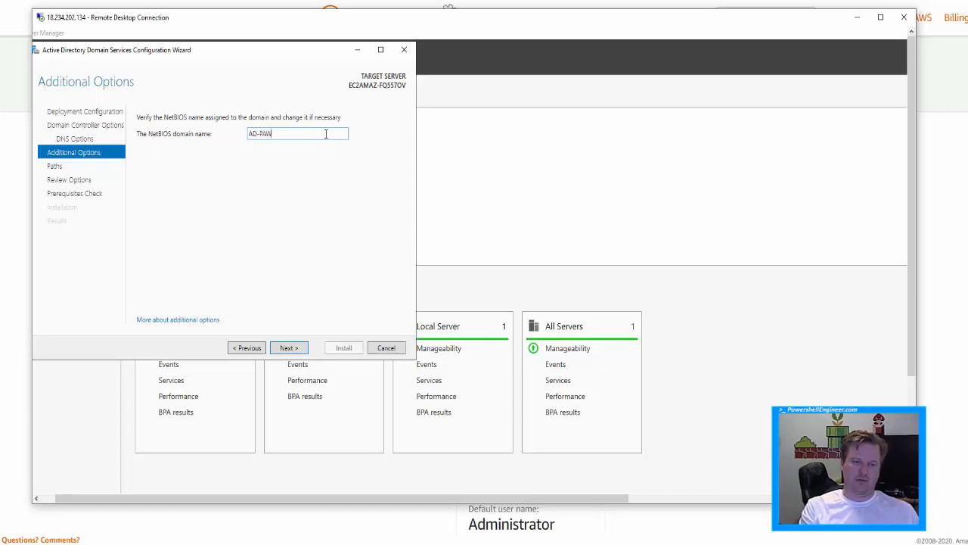
{"action": "type", "text": "PAWLAKESCHOOLS"}
{"action": "key", "text": "Return"}
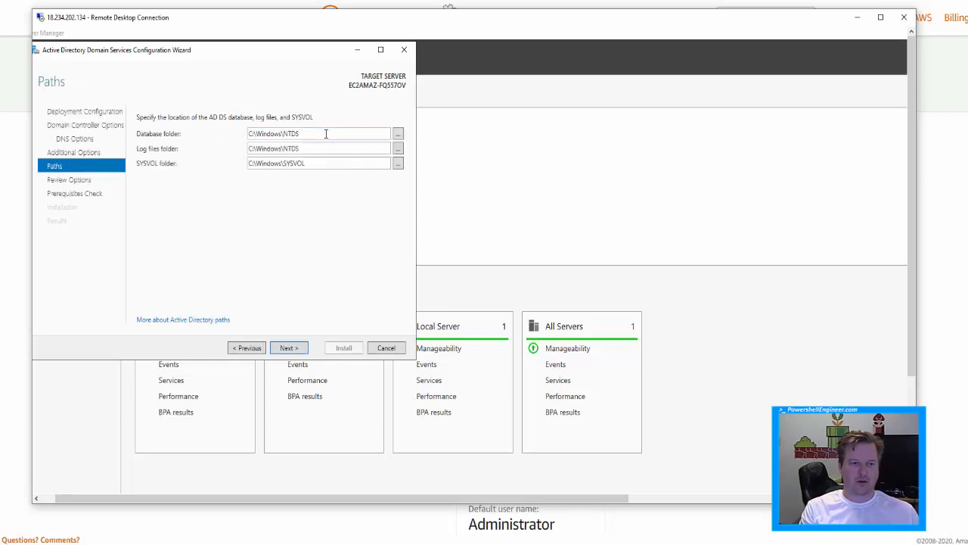
Keep the default folder paths and examine the review selections and the generated PowerShell deployment script
{"action": "left_click", "coordinate": [291, 348]}
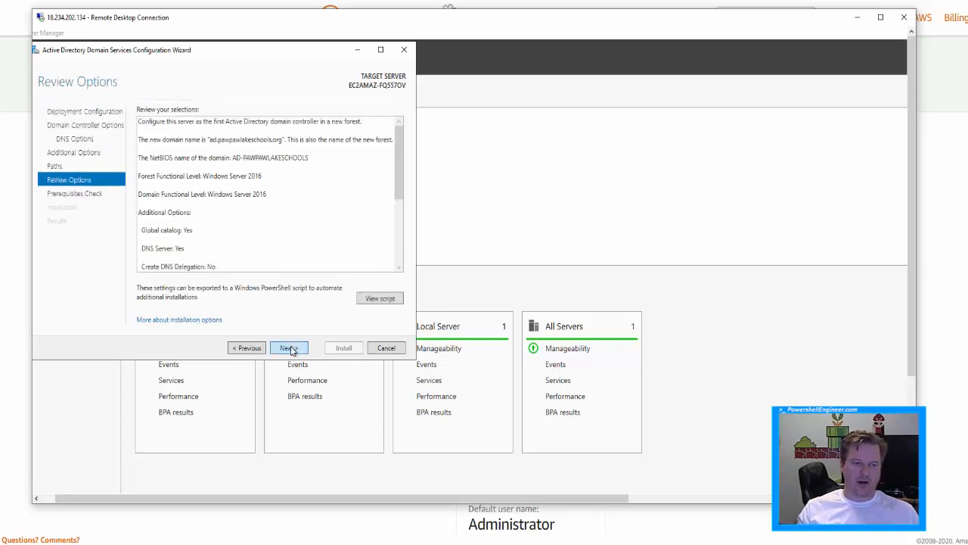
{"action": "scroll", "coordinate": [352, 227], "scroll_direction": "down", "scroll_amount": 5}
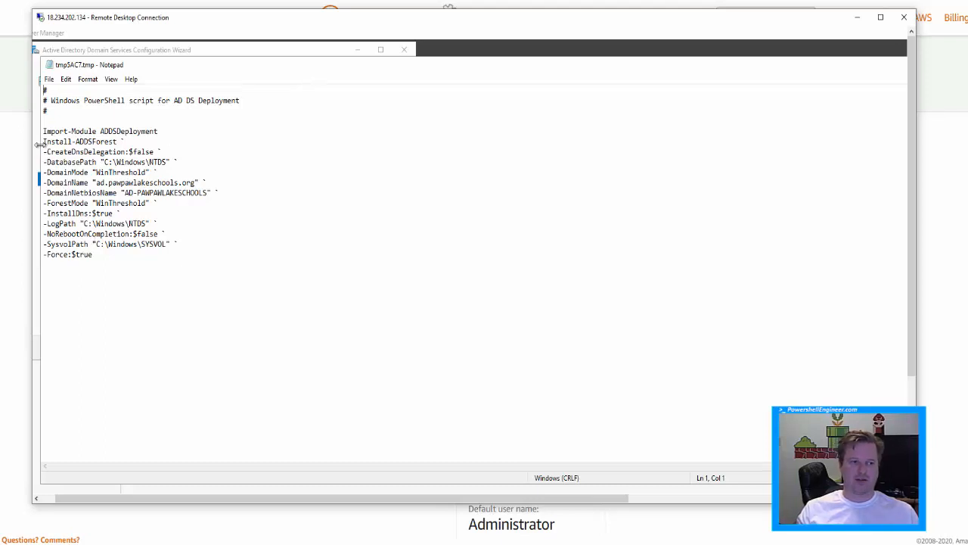
{"action": "left_click_drag", "start_coordinate": [152, 65], "coordinate": [340, 64]}
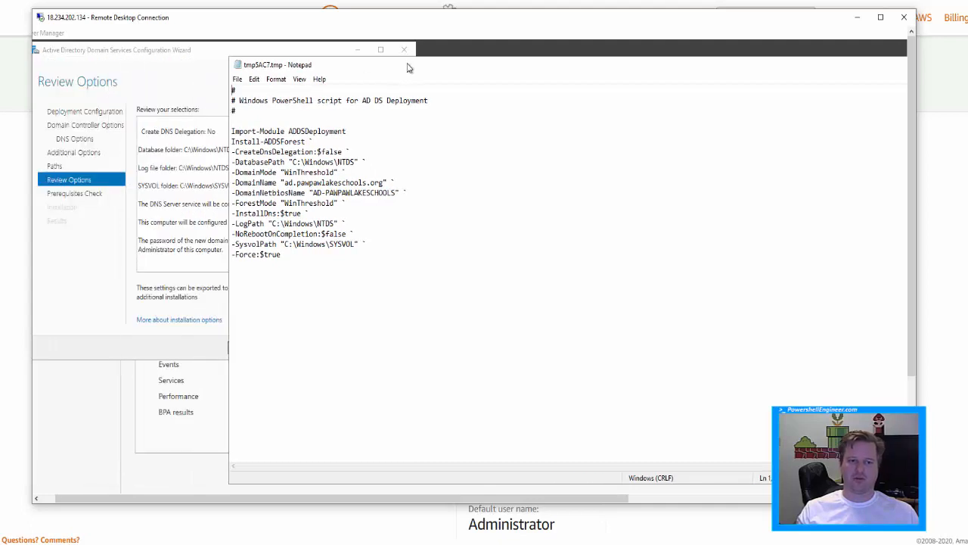
{"action": "left_click_drag", "start_coordinate": [408, 67], "coordinate": [255, 58]}
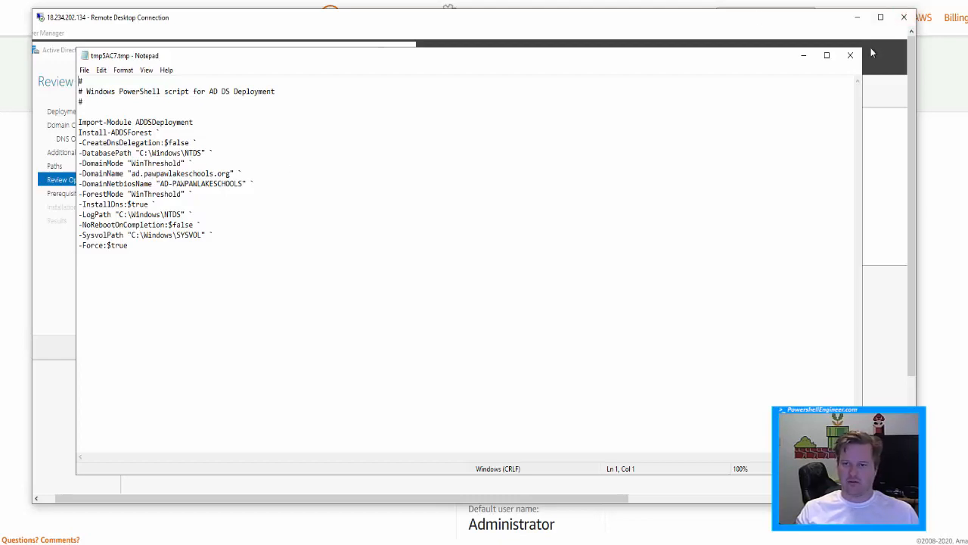
{"action": "left_click_drag", "start_coordinate": [862, 113], "coordinate": [468, 112]}
{"action": "left_click_drag", "start_coordinate": [190, 279], "coordinate": [68, 129]}
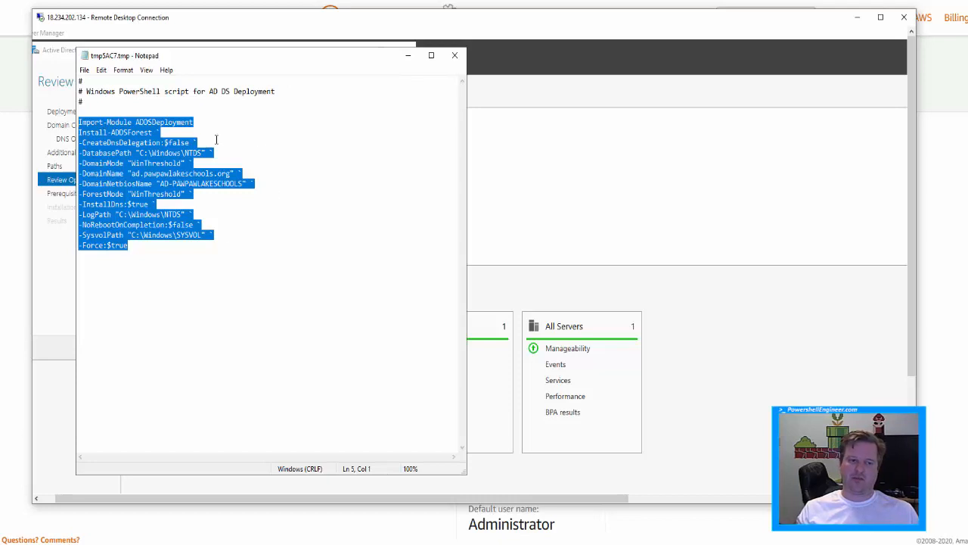
{"action": "left_click", "coordinate": [456, 55]}
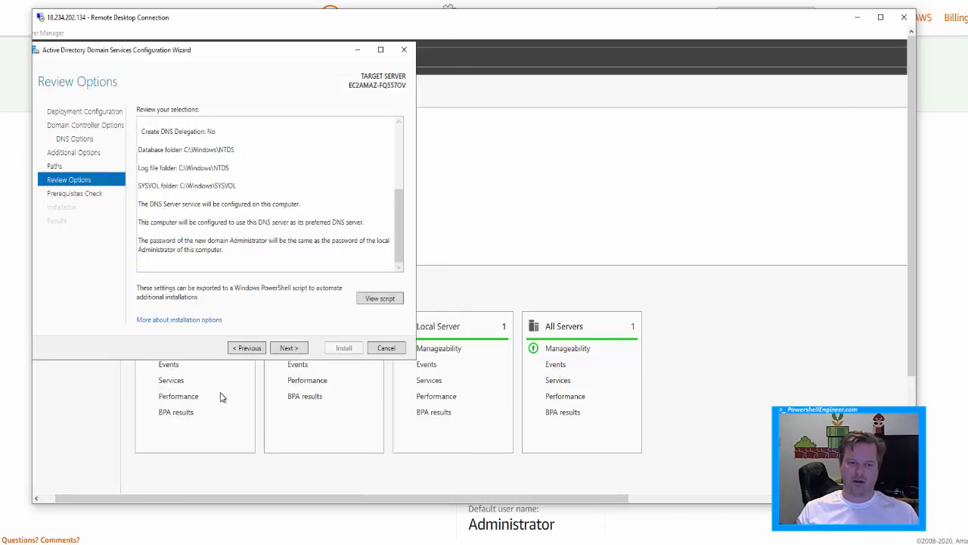
Run the prerequisites check, then return to the additional options and set the NetBIOS domain name to ADPPLS
{"action": "left_click", "coordinate": [282, 353]}
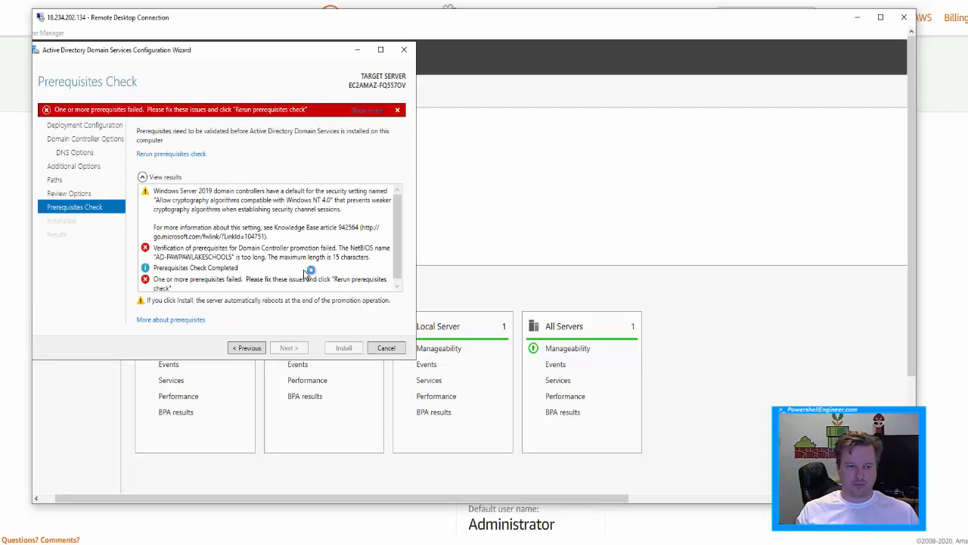
{"action": "left_click", "coordinate": [247, 348]}
{"action": "left_click", "coordinate": [247, 348]}
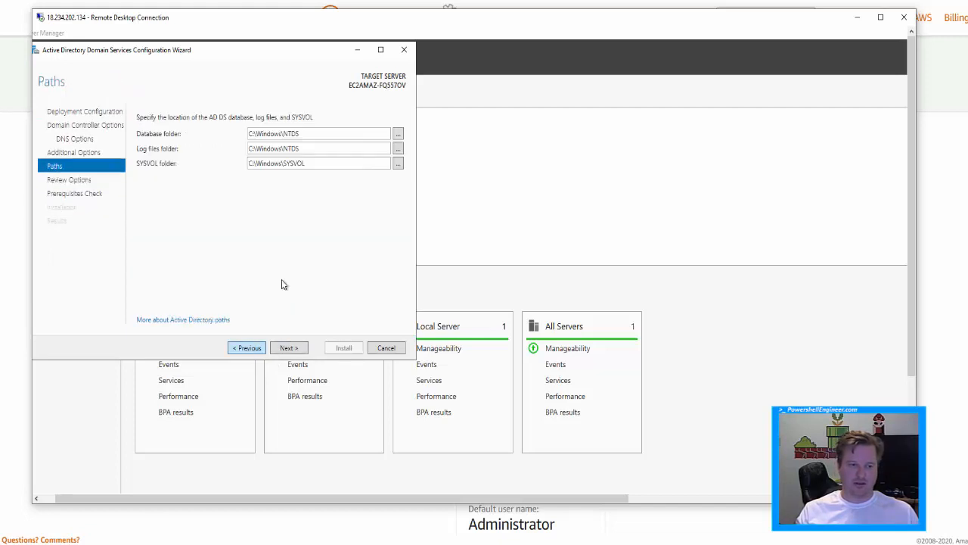
{"action": "left_click", "coordinate": [245, 348]}
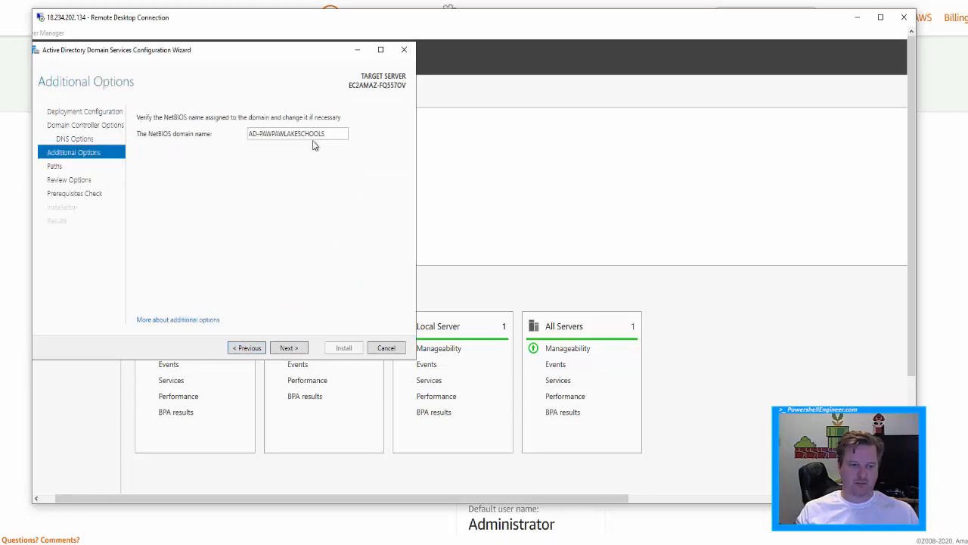
{"action": "double_click", "coordinate": [262, 132]}
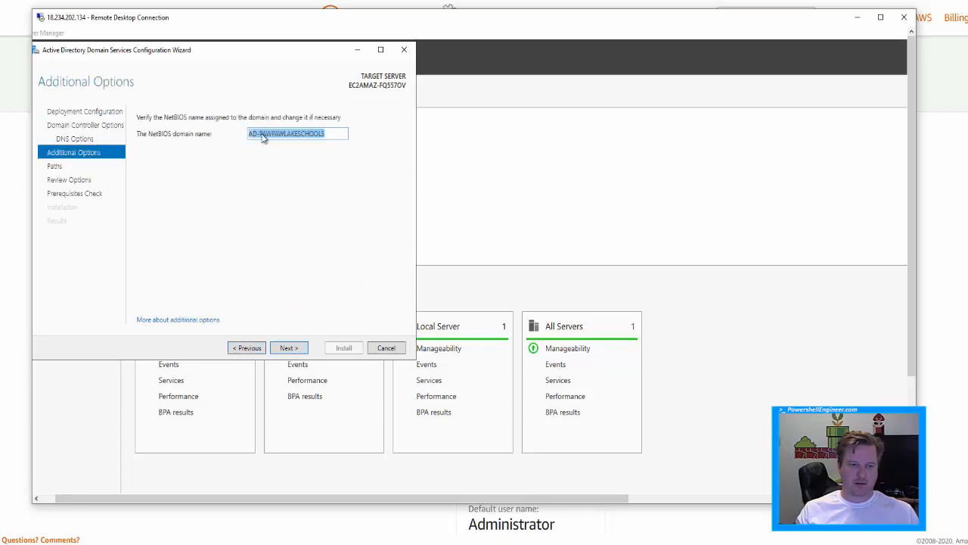
{"action": "left_click", "coordinate": [259, 133]}
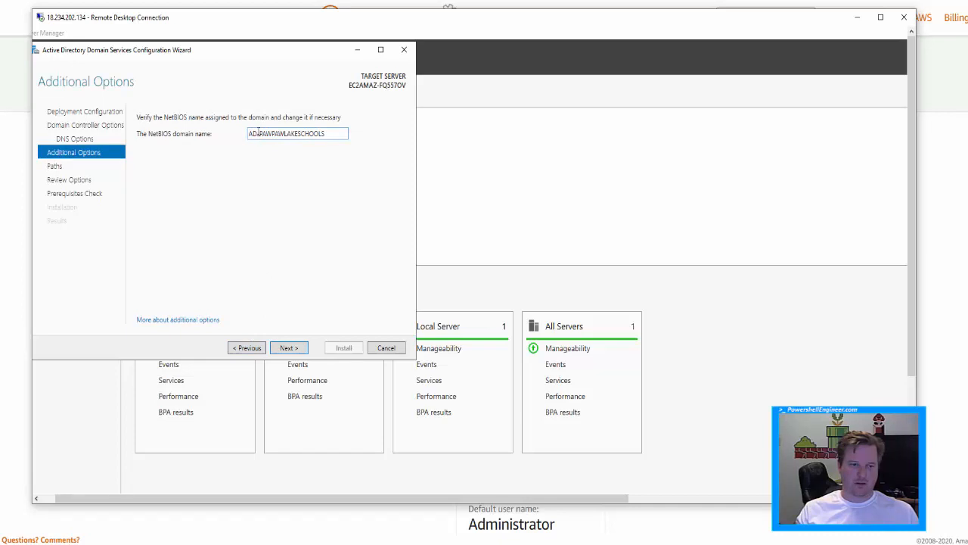
{"action": "left_click_drag", "start_coordinate": [259, 133], "coordinate": [411, 141]}
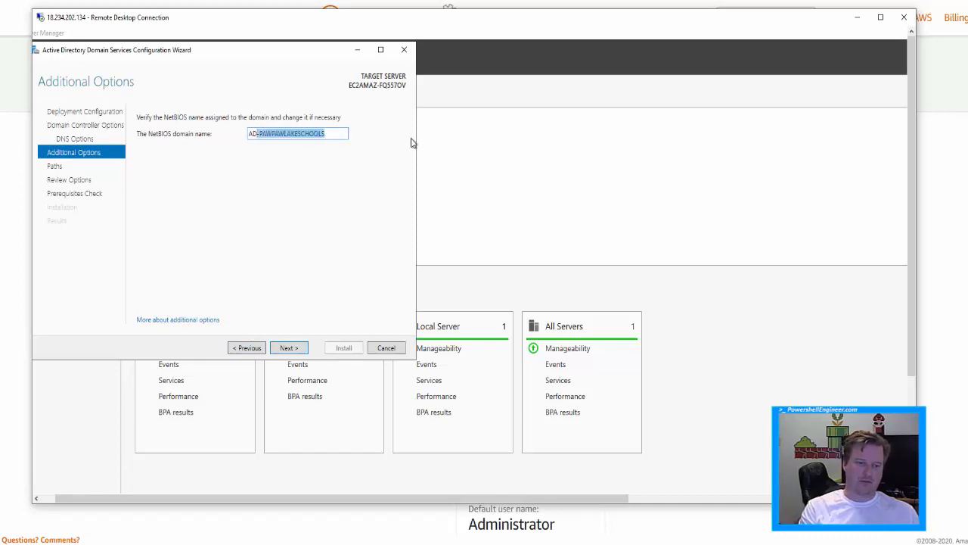
{"action": "type", "text": "PPL"}
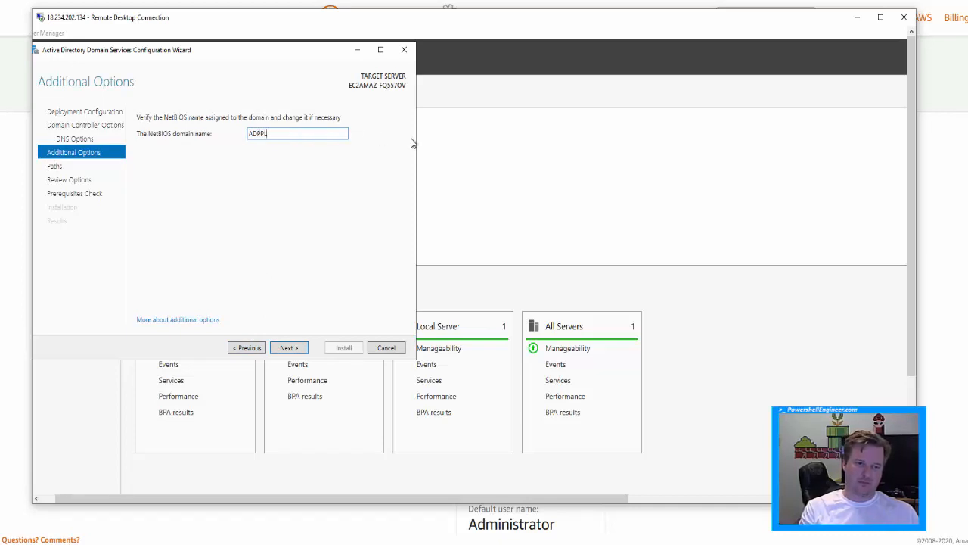
{"action": "type", "text": "S"}
{"action": "key", "text": "Return"}
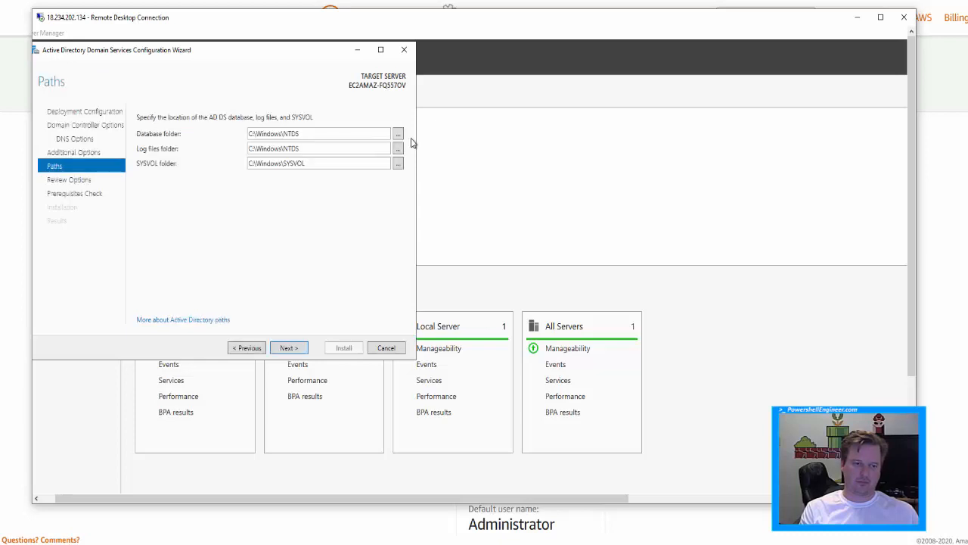
Keep the default paths and options, run the prerequisites check again, and install the domain controller configuration
{"action": "key", "text": "Return"}
{"action": "key", "text": "Return"}
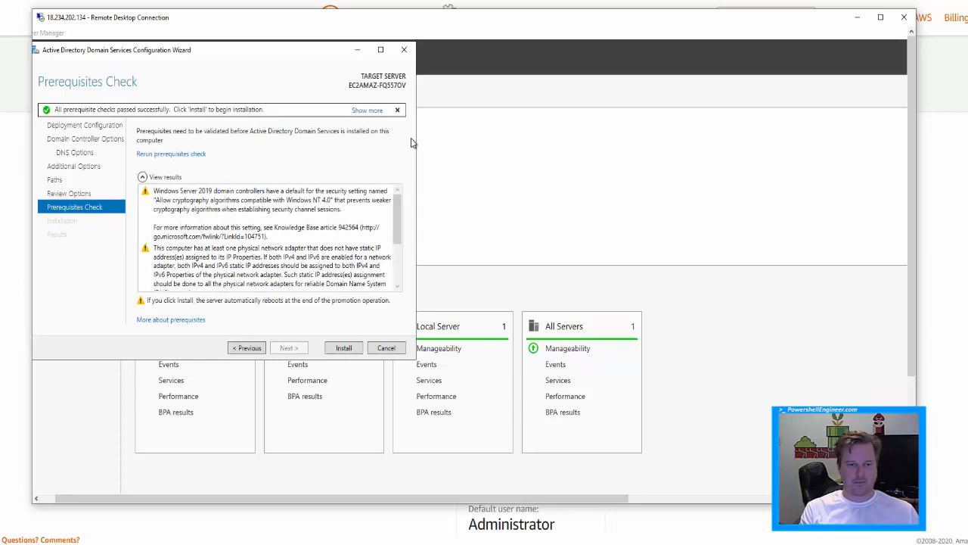
{"action": "scroll", "coordinate": [363, 243], "scroll_direction": "down", "scroll_amount": 3}
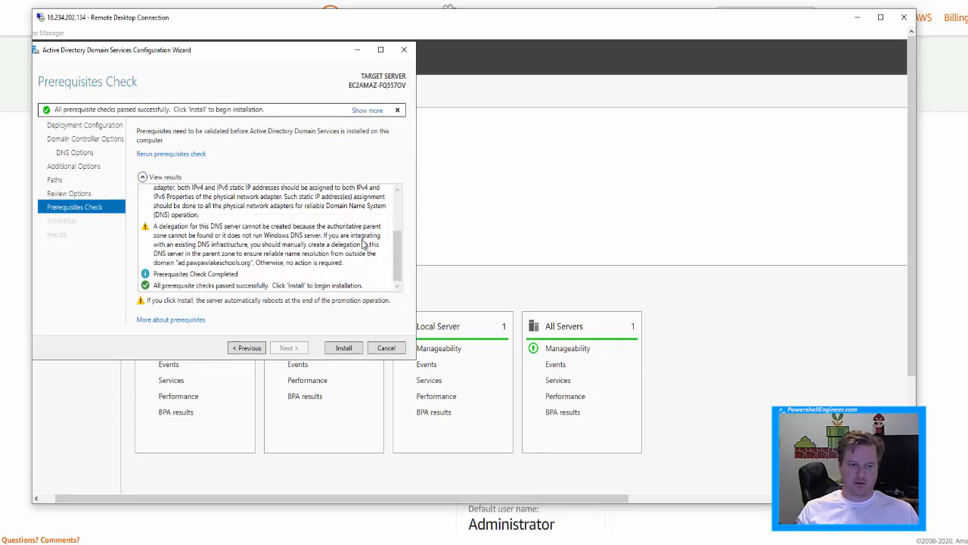
{"action": "left_click", "coordinate": [341, 353]}
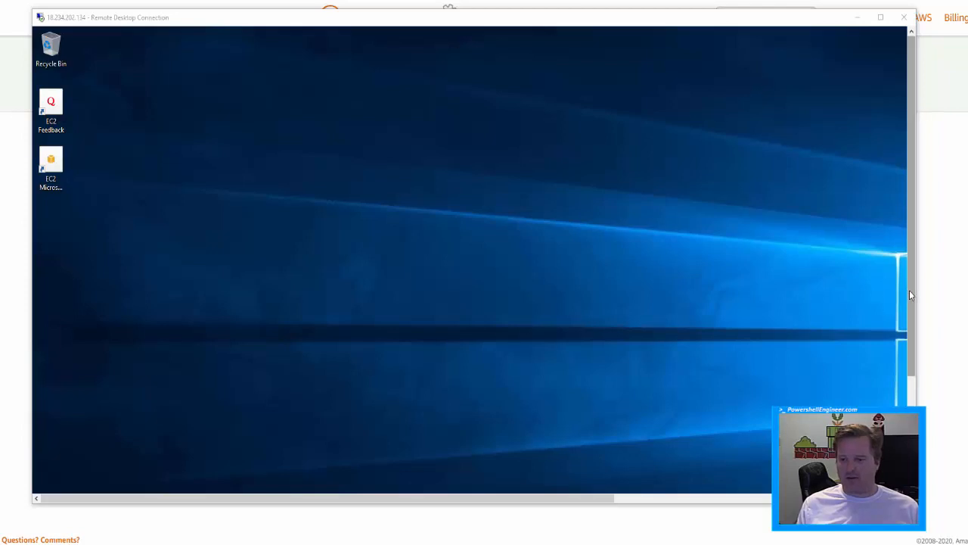
{"action": "left_click_drag", "start_coordinate": [907, 290], "coordinate": [907, 396]}
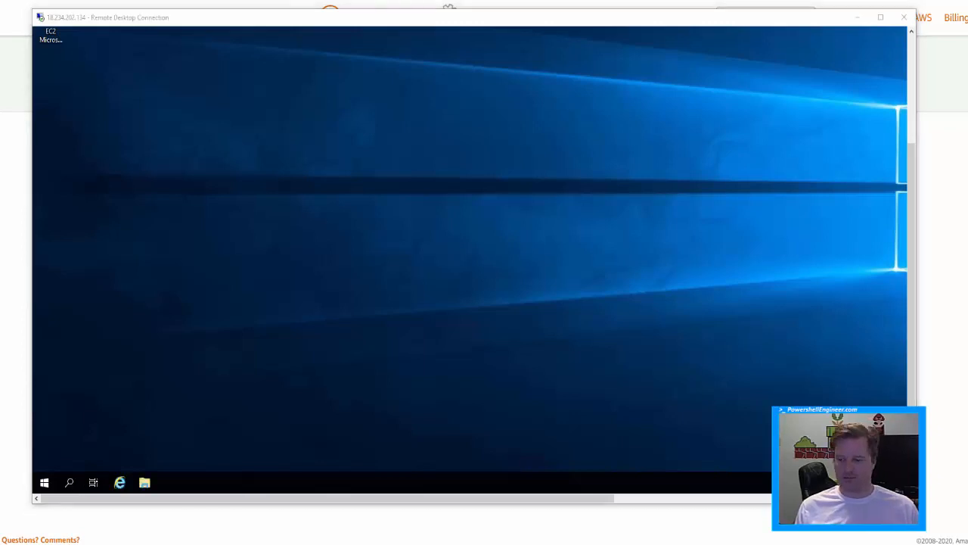
{"action": "left_click", "coordinate": [95, 446]}
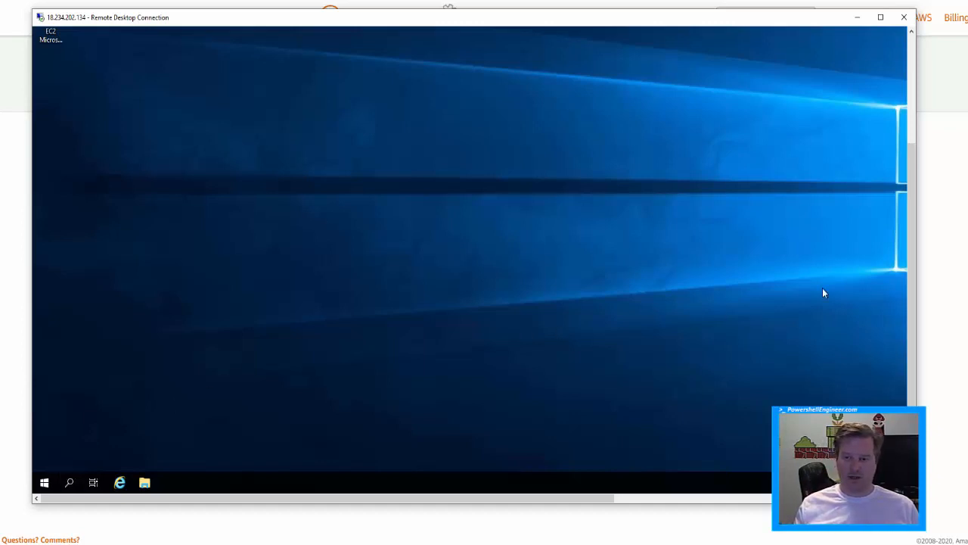
{"action": "left_click_drag", "start_coordinate": [910, 304], "coordinate": [929, 172]}
{"action": "left_click_drag", "start_coordinate": [910, 206], "coordinate": [911, 313]}
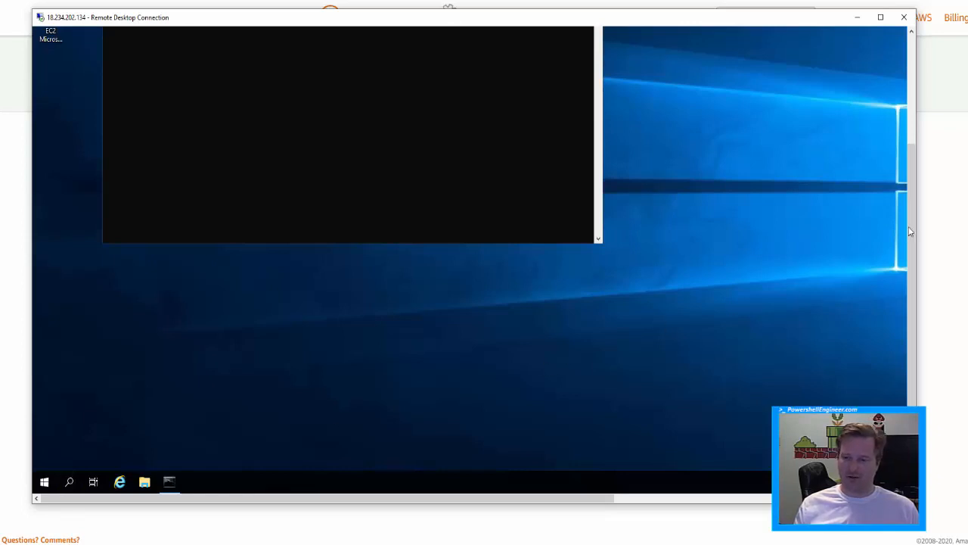
{"action": "left_click_drag", "start_coordinate": [908, 215], "coordinate": [928, 152]}
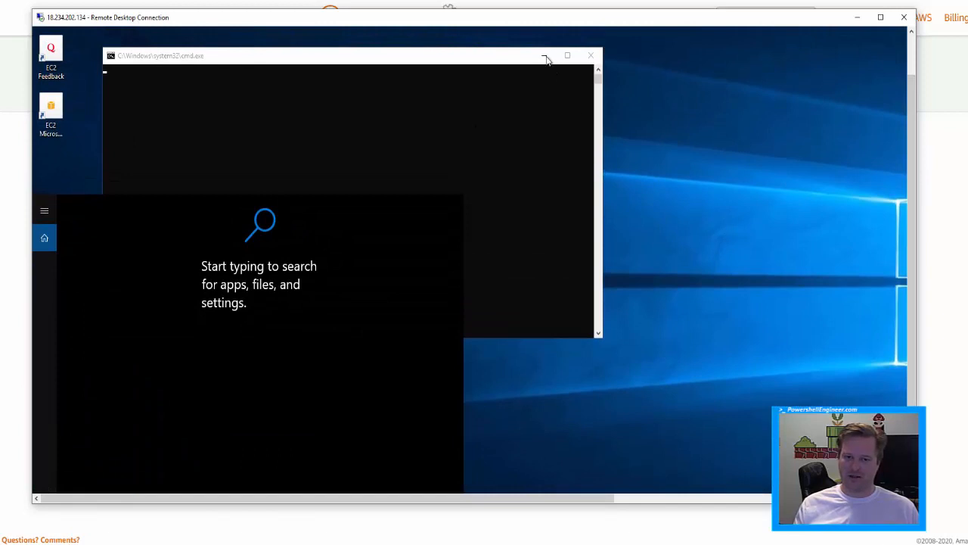
Search the server's apps for "active directory" and open Active Directory Users and Computers
{"action": "left_click_drag", "start_coordinate": [913, 95], "coordinate": [858, 242]}
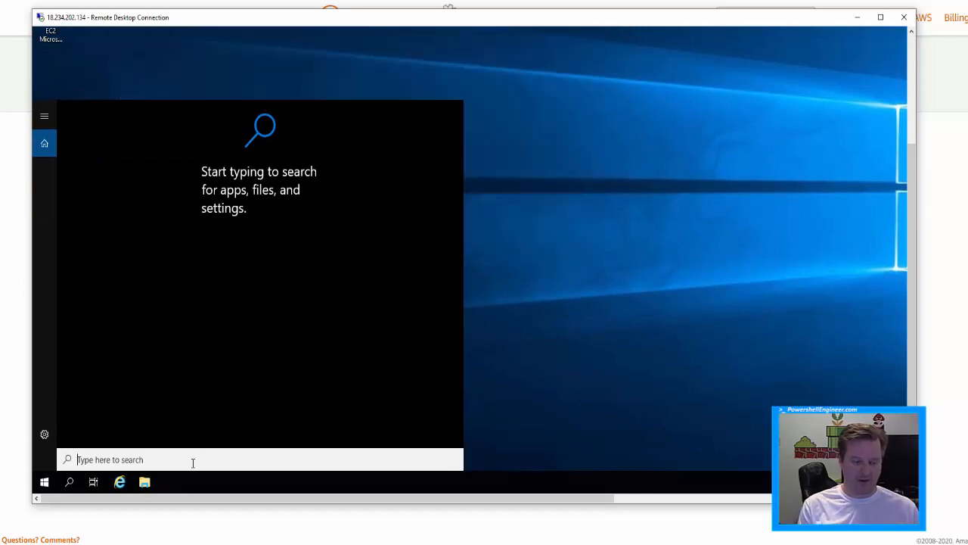
{"action": "type", "text": "act"}
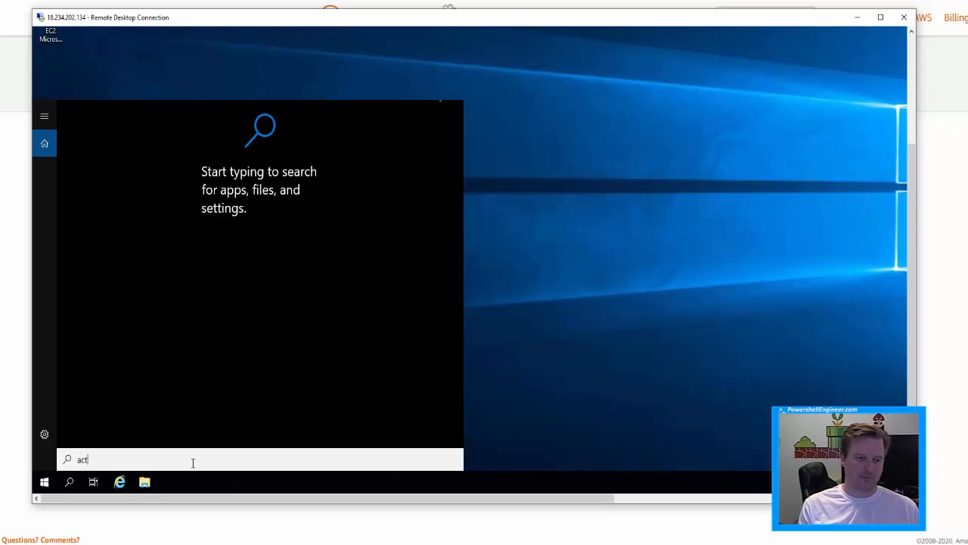
{"action": "type", "text": "ive directory"}
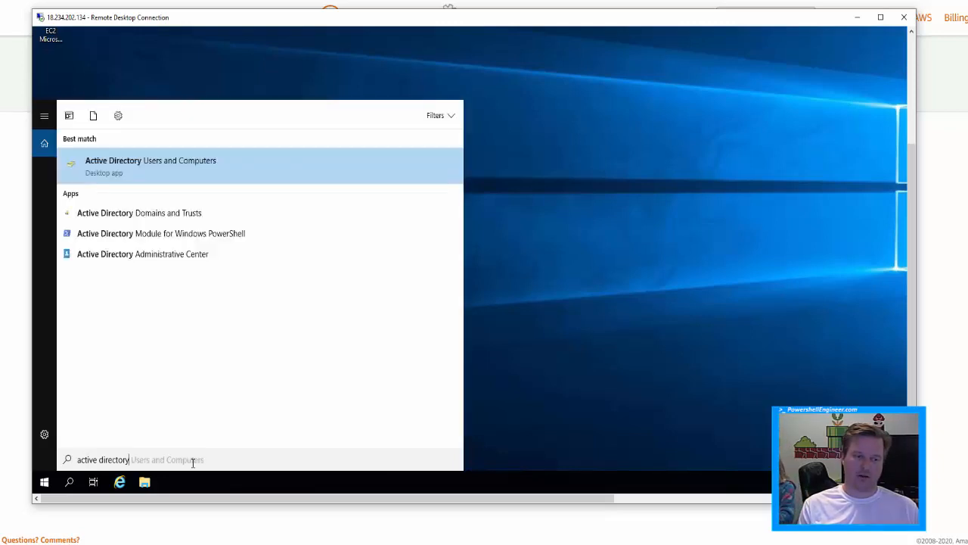
{"action": "left_click", "coordinate": [216, 175]}
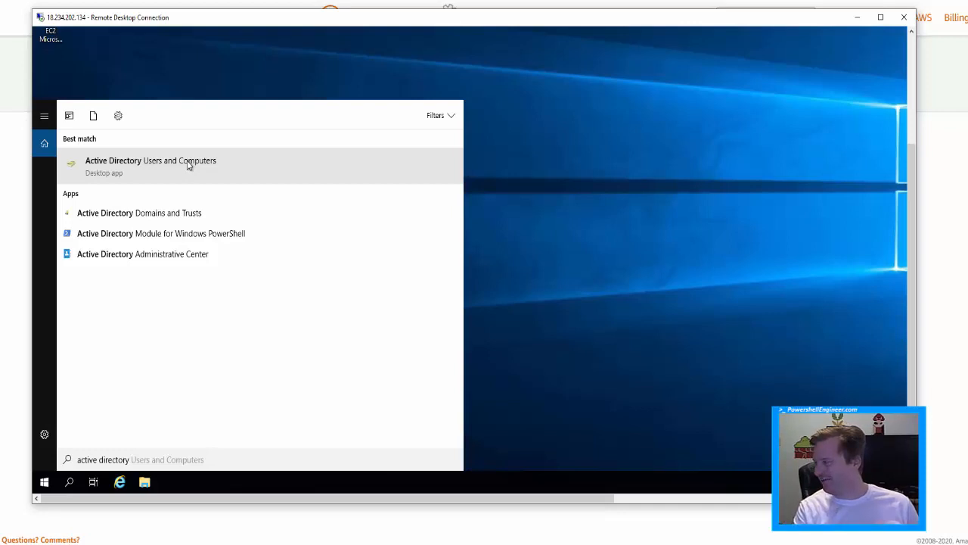
{"action": "left_click", "coordinate": [189, 165]}
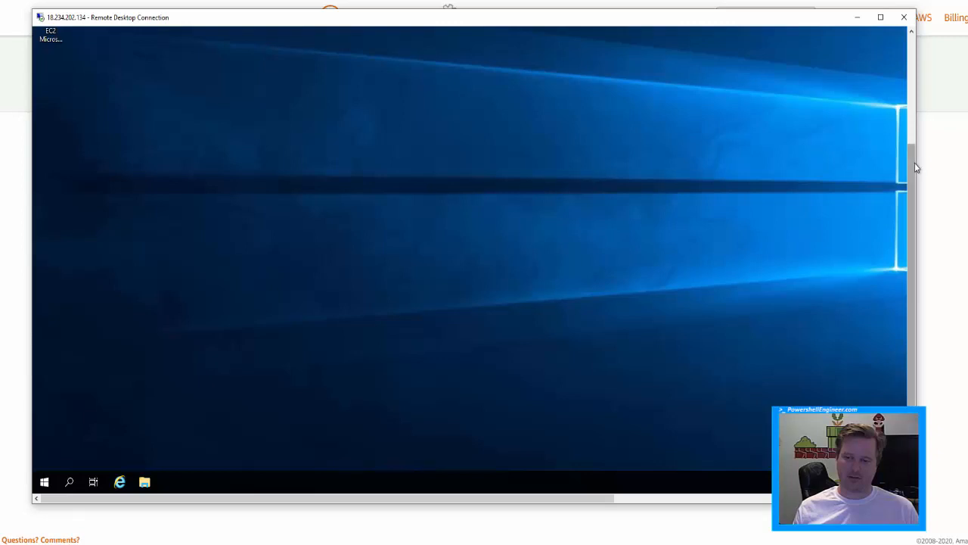
{"action": "left_click_drag", "start_coordinate": [915, 166], "coordinate": [910, 53]}
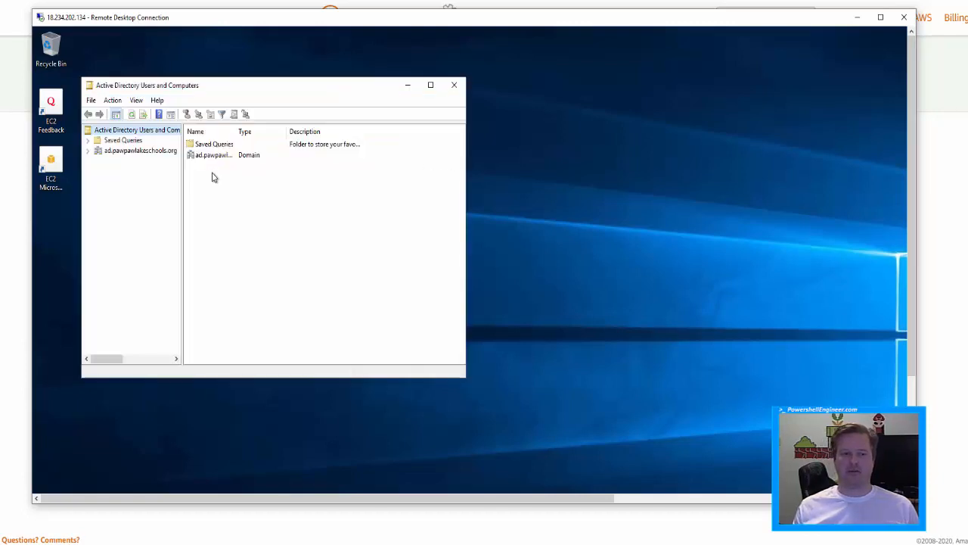
Expand the ad.pawpawlakeschools.org domain, look through its Users container and root contents, and enlarge the console window
{"action": "left_click", "coordinate": [88, 150]}
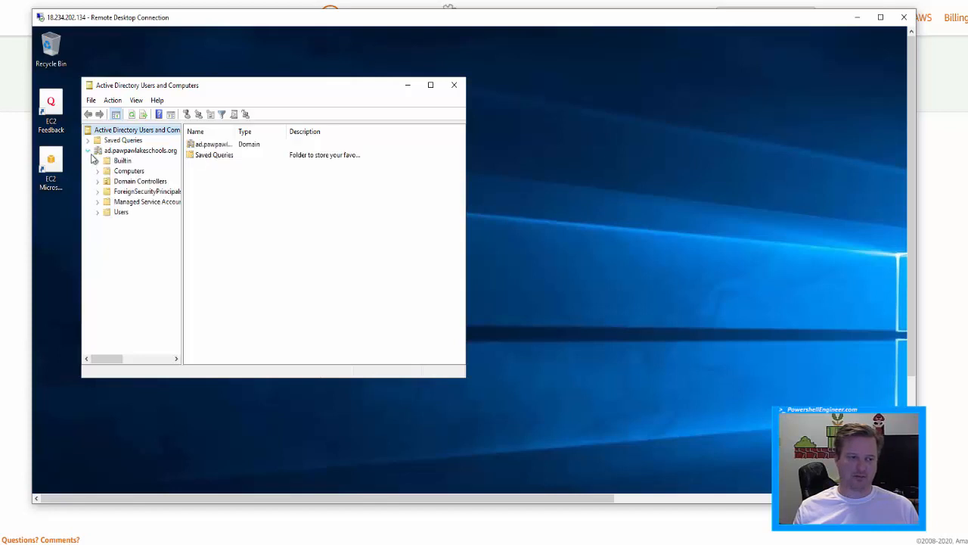
{"action": "left_click", "coordinate": [118, 213]}
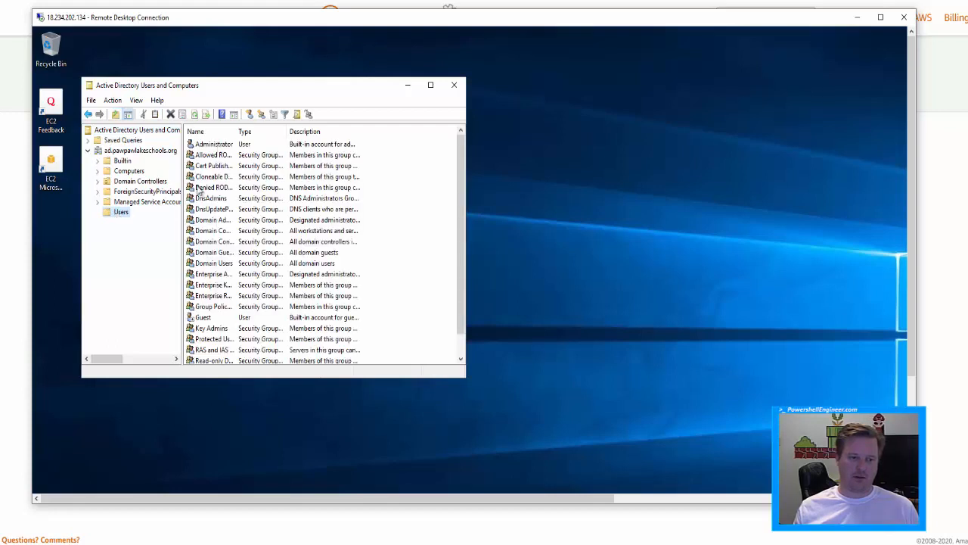
{"action": "left_click", "coordinate": [148, 152]}
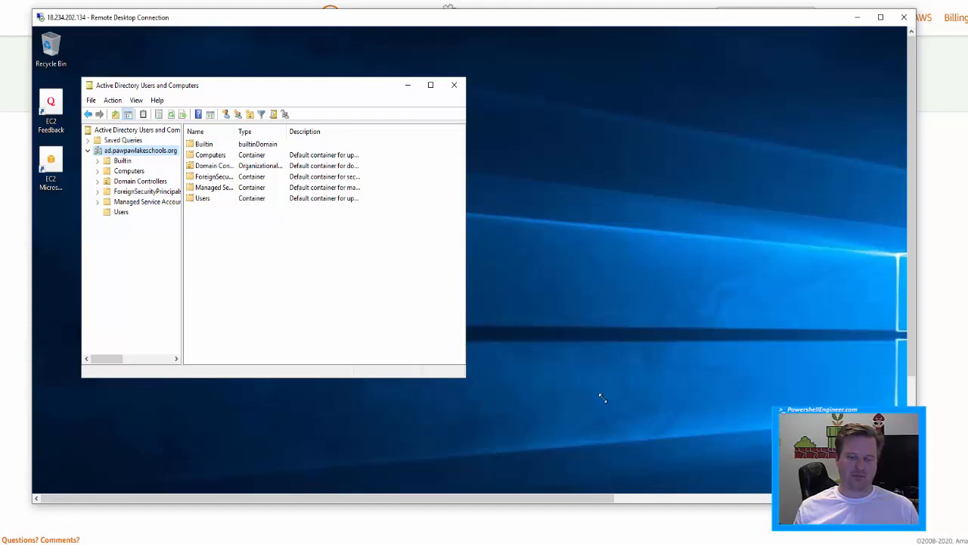
{"action": "left_click_drag", "start_coordinate": [602, 398], "coordinate": [629, 402]}
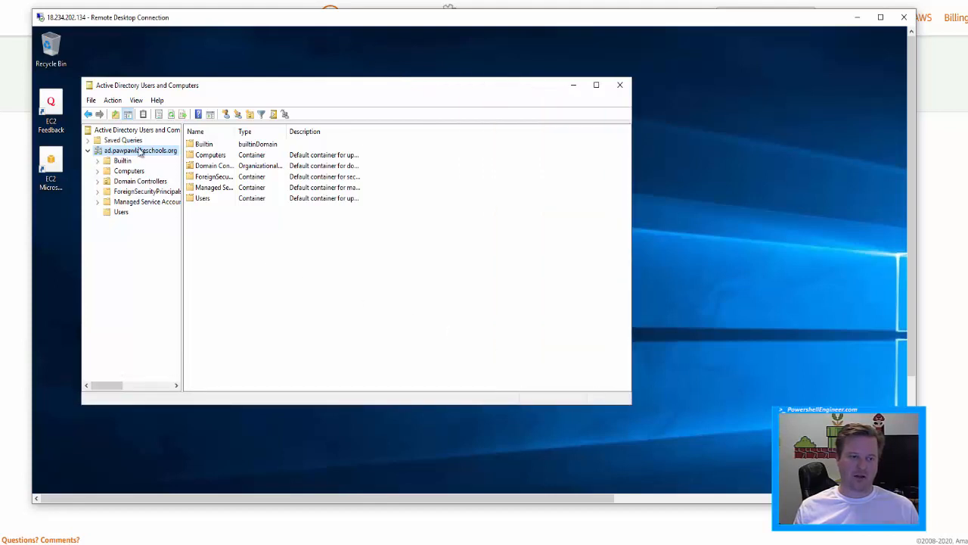
Create an organizational unit named Staff directly under the ad.pawpawlakeschools.org domain, keeping accidental deletion protection on
{"action": "right_click", "coordinate": [140, 144]}
{"action": "right_click", "coordinate": [136, 149]}
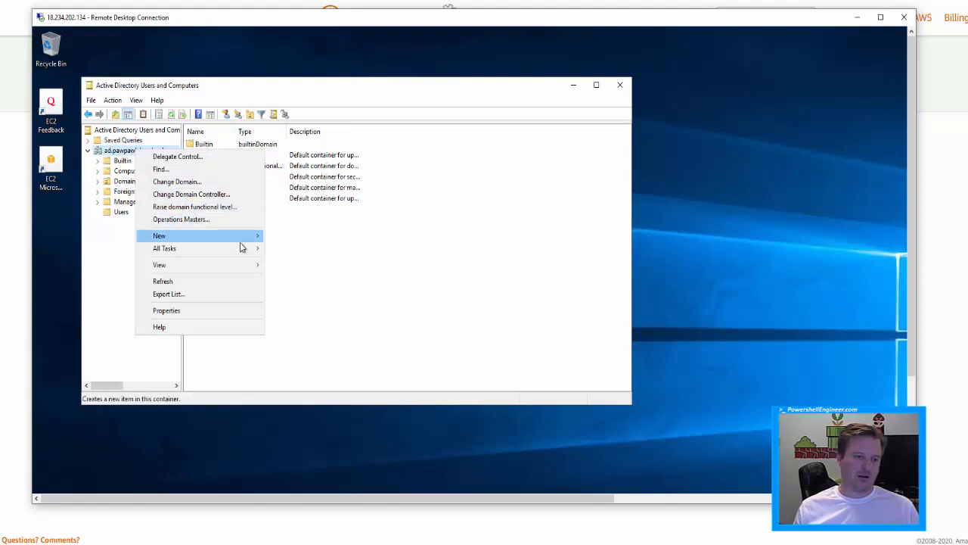
{"action": "mouse_move", "coordinate": [246, 241]}
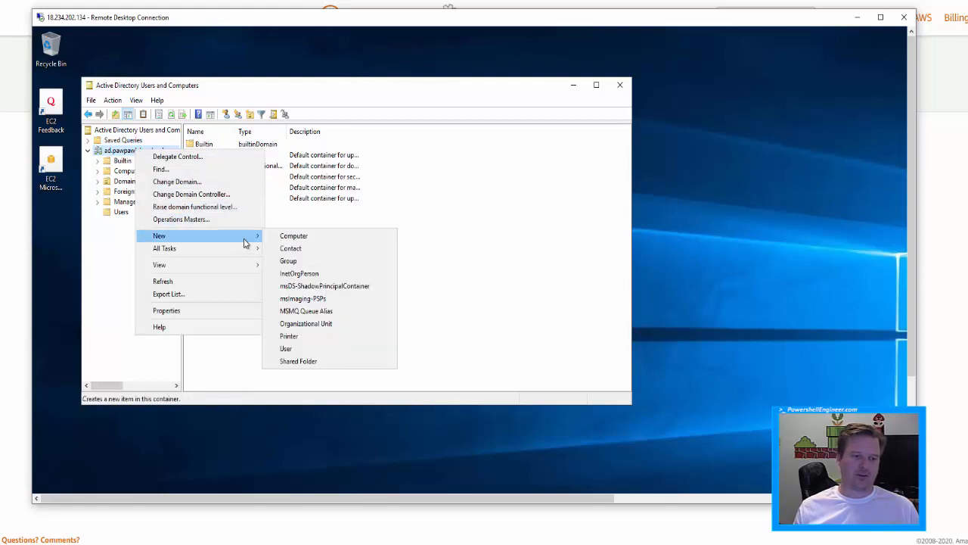
{"action": "left_click", "coordinate": [319, 327]}
{"action": "type", "text": "Staff"}
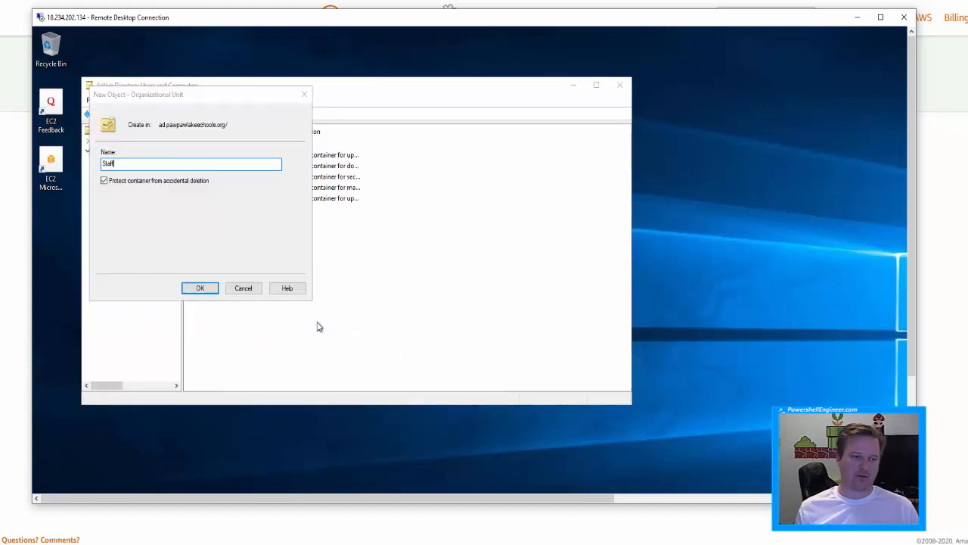
{"action": "left_click", "coordinate": [200, 287]}
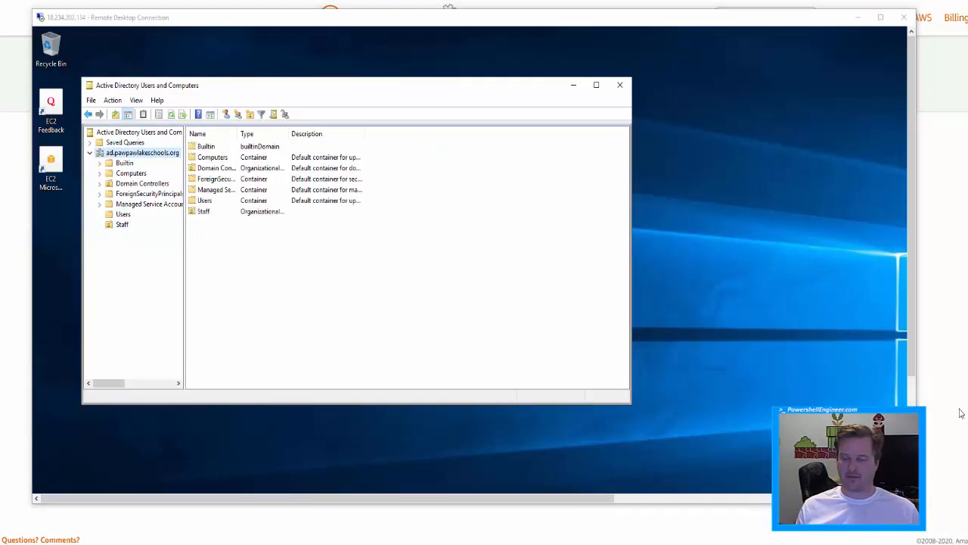
Create an organizational unit named Students directly under the ad.pawpawlakeschools.org domain
{"action": "left_click", "coordinate": [133, 155]}
{"action": "right_click", "coordinate": [134, 155]}
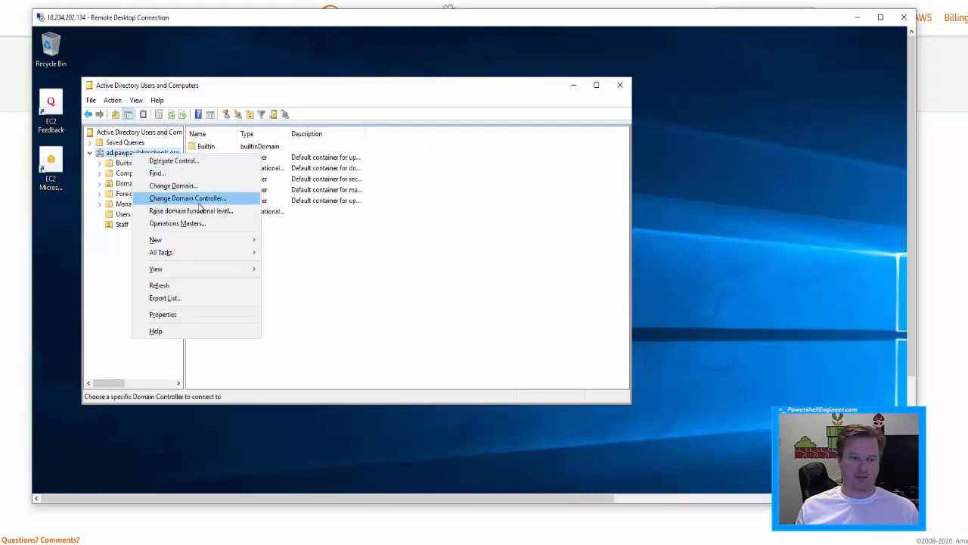
{"action": "mouse_move", "coordinate": [225, 241]}
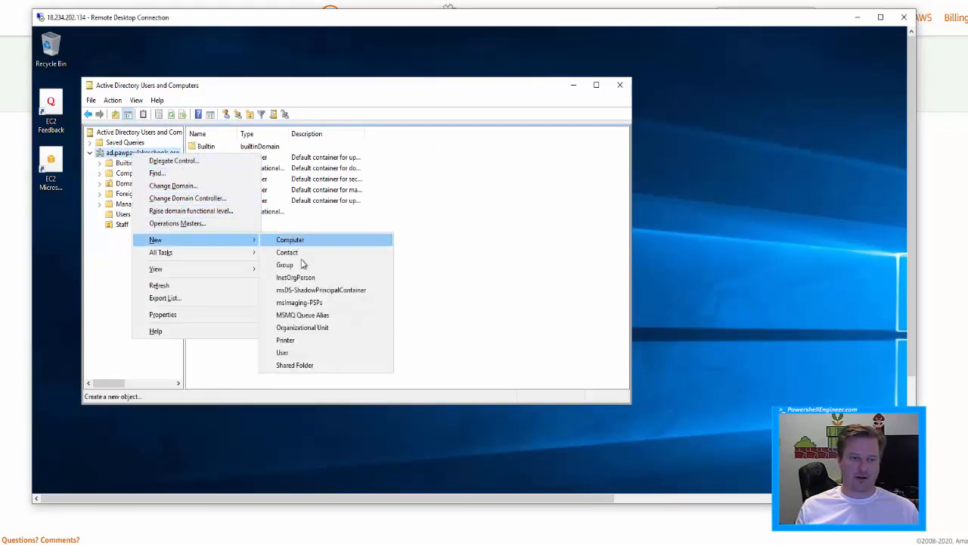
{"action": "left_click", "coordinate": [300, 329]}
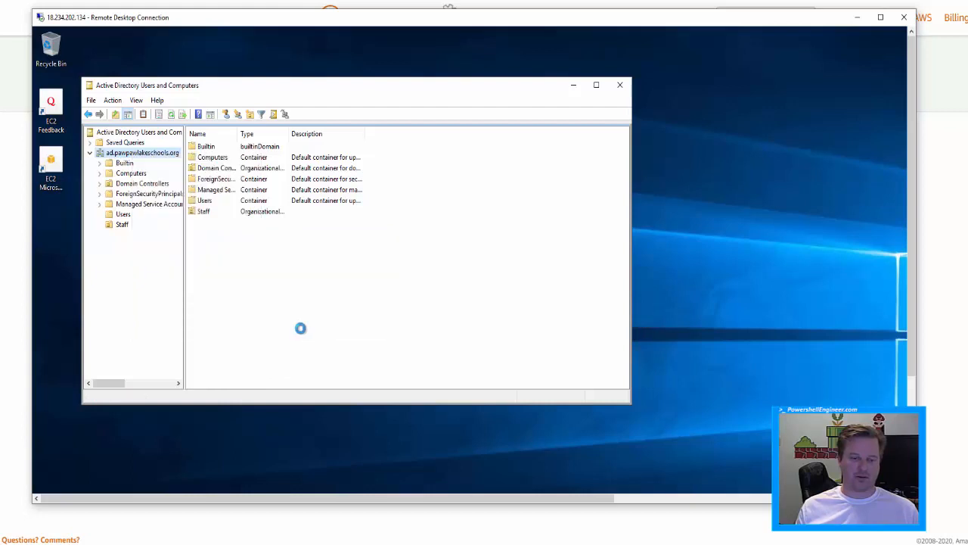
{"action": "type", "text": "St"}
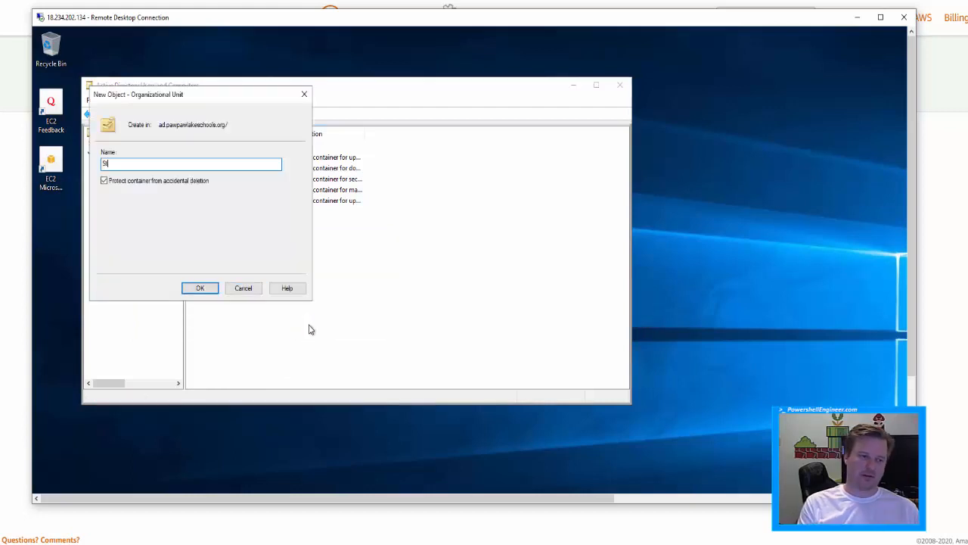
{"action": "type", "text": "udents"}
{"action": "key", "text": "Return"}
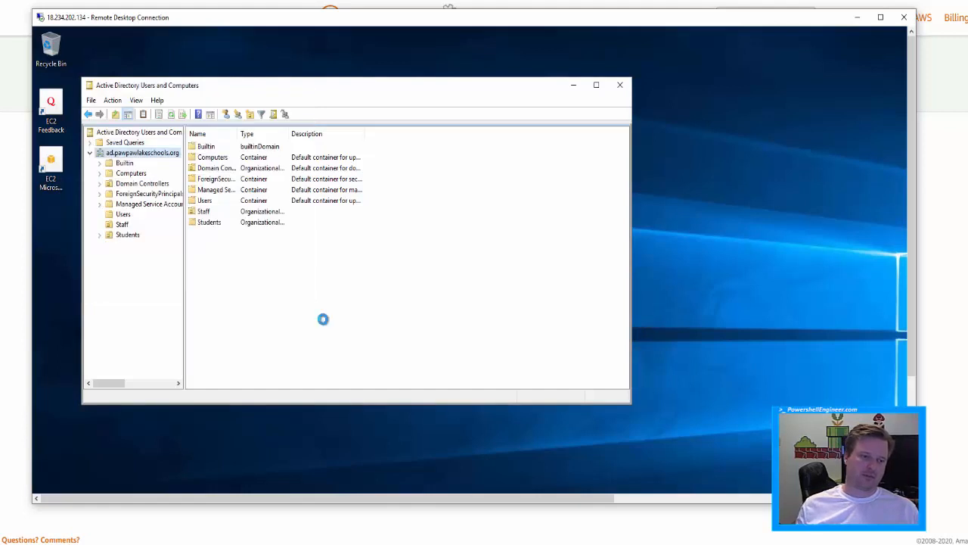
Create an organizational unit named PPES inside the Students organizational unit
{"action": "right_click", "coordinate": [119, 237]}
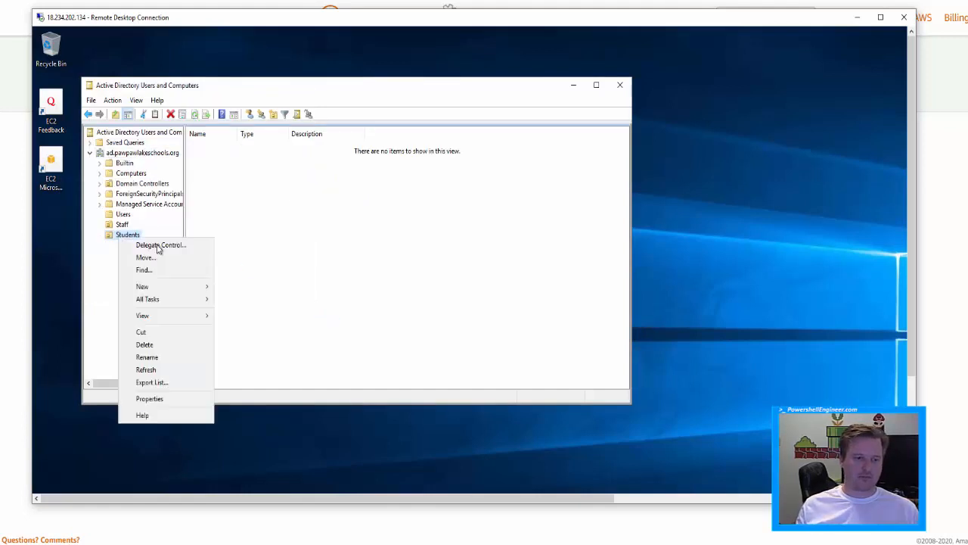
{"action": "mouse_move", "coordinate": [198, 288]}
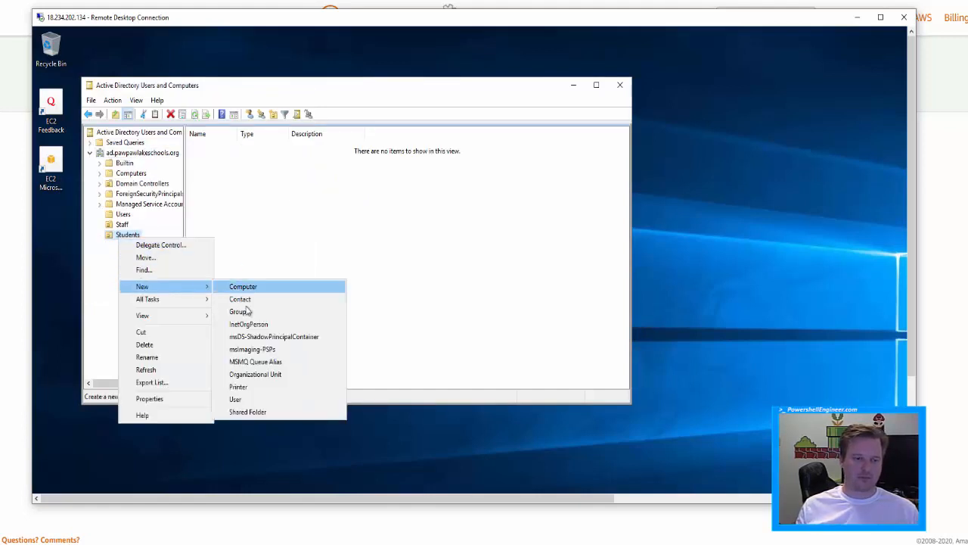
{"action": "left_click", "coordinate": [257, 375]}
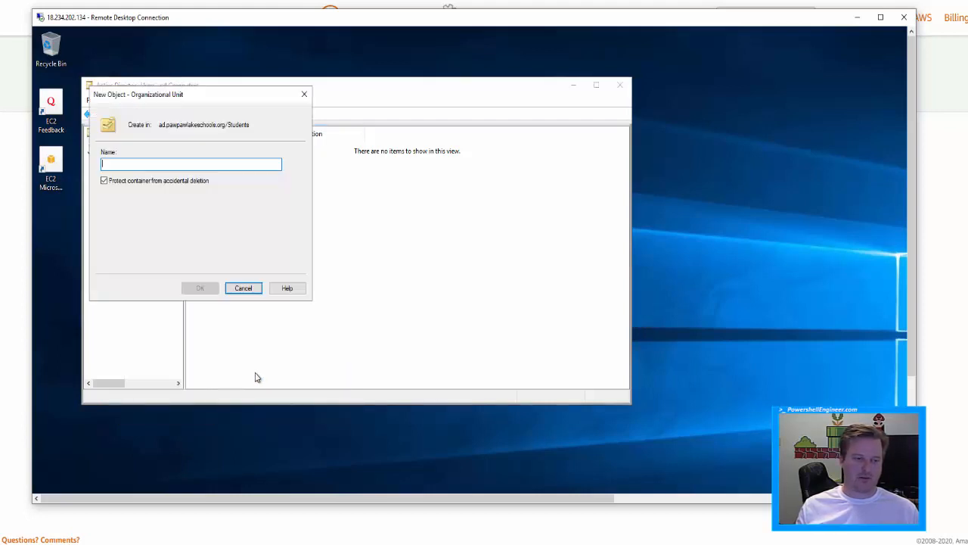
{"action": "type", "text": "C"}
{"action": "key", "text": "BackSpace"}
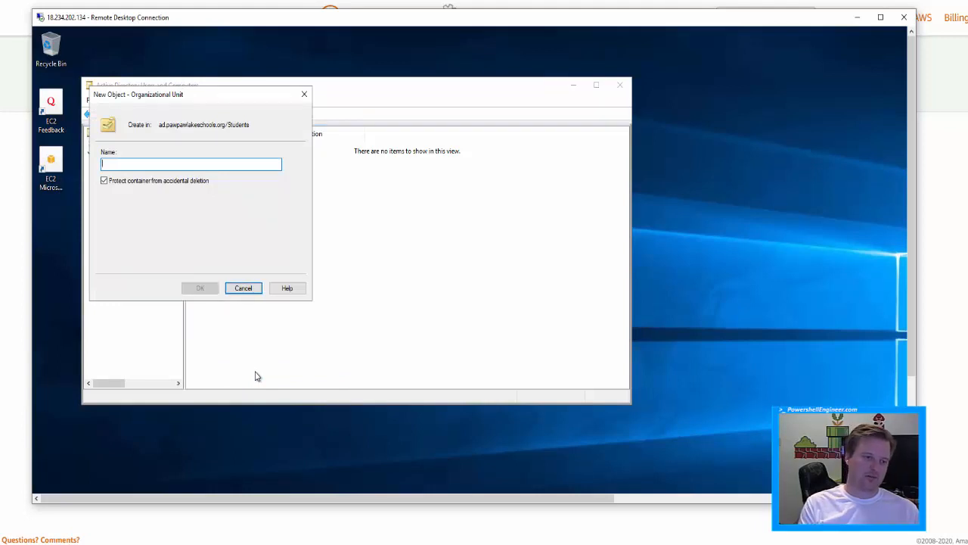
{"action": "type", "text": "2020"}
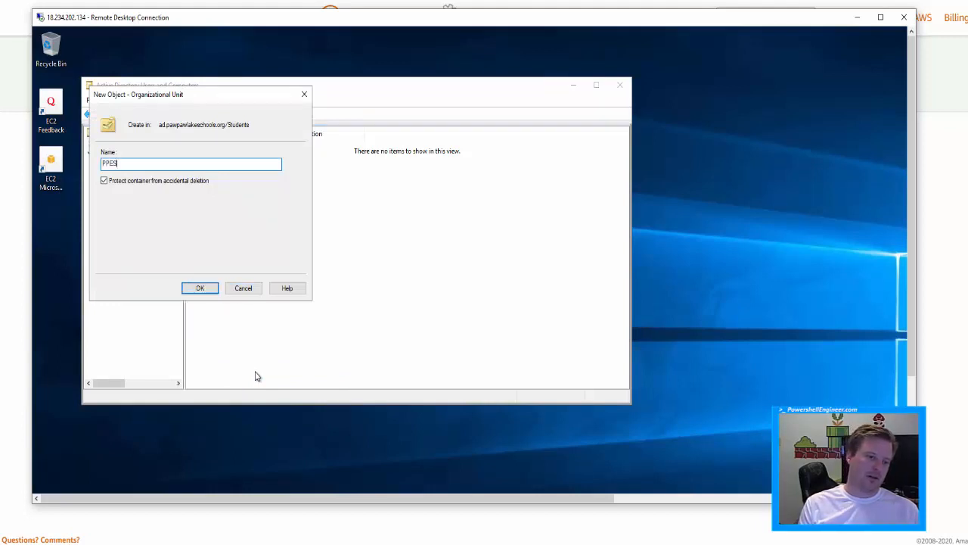
{"action": "key", "text": "Return"}
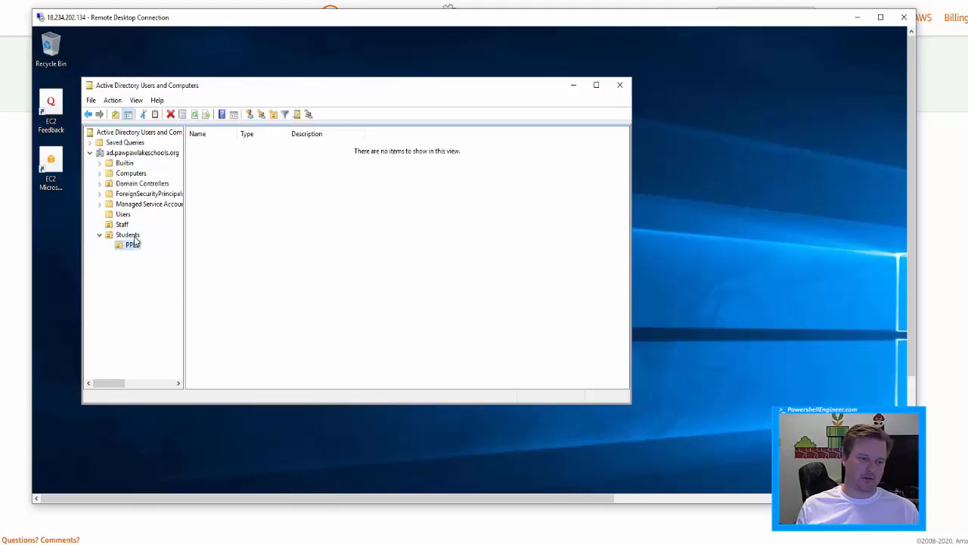
Create an organizational unit named PPMS inside the Students organizational unit, alongside PPES
{"action": "right_click", "coordinate": [135, 238]}
{"action": "mouse_move", "coordinate": [201, 285]}
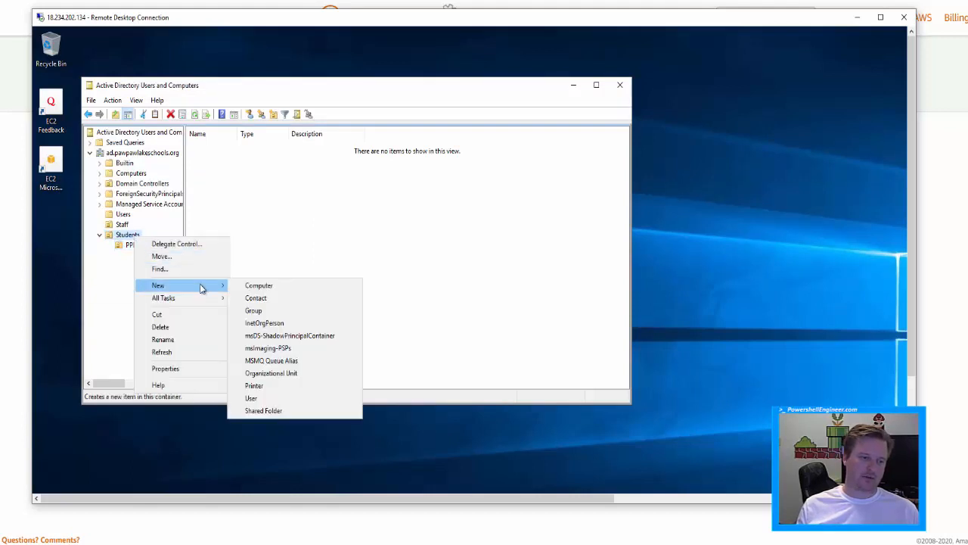
{"action": "left_click", "coordinate": [271, 373]}
{"action": "type", "text": "PPMS"}
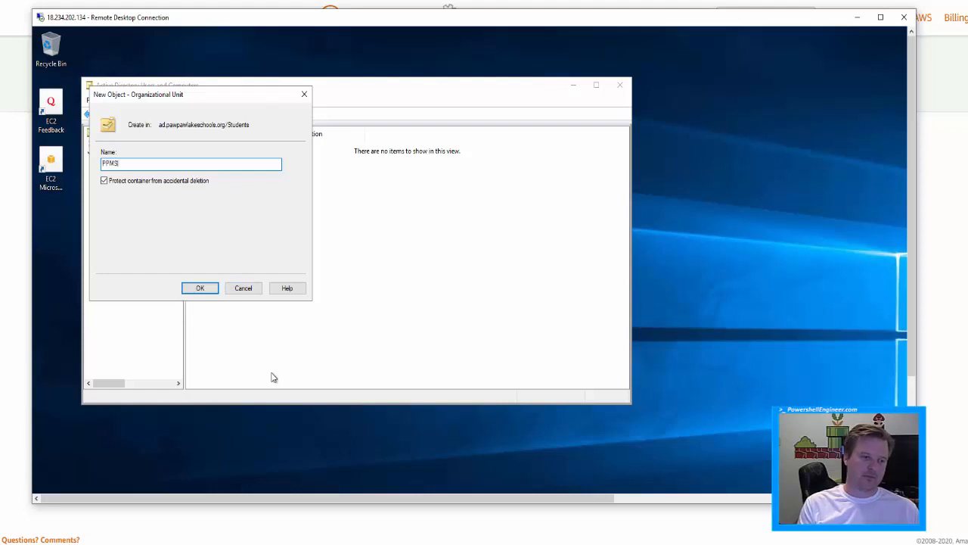
{"action": "key", "text": "Return"}
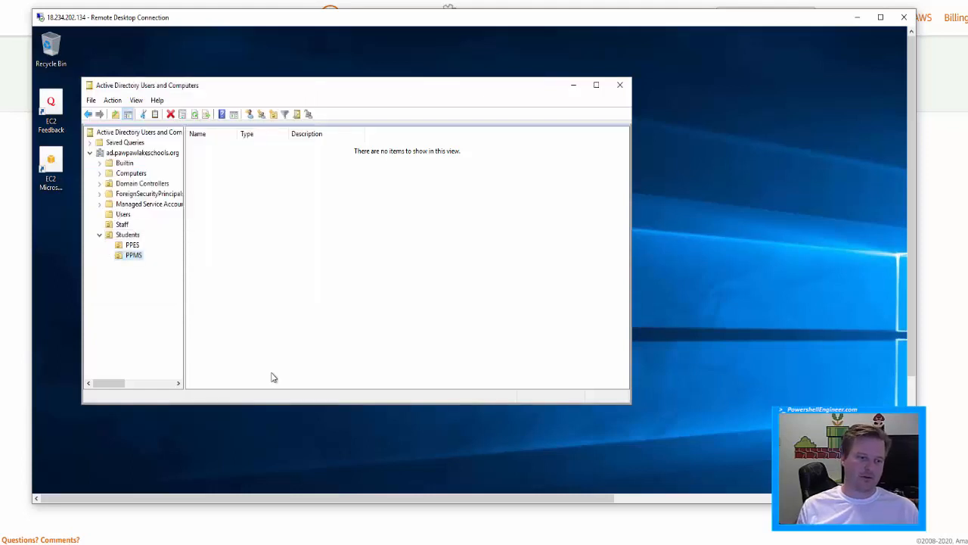
Create an organizational unit named PPHS inside the Students organizational unit, alongside PPES and PPMS
{"action": "right_click", "coordinate": [131, 236]}
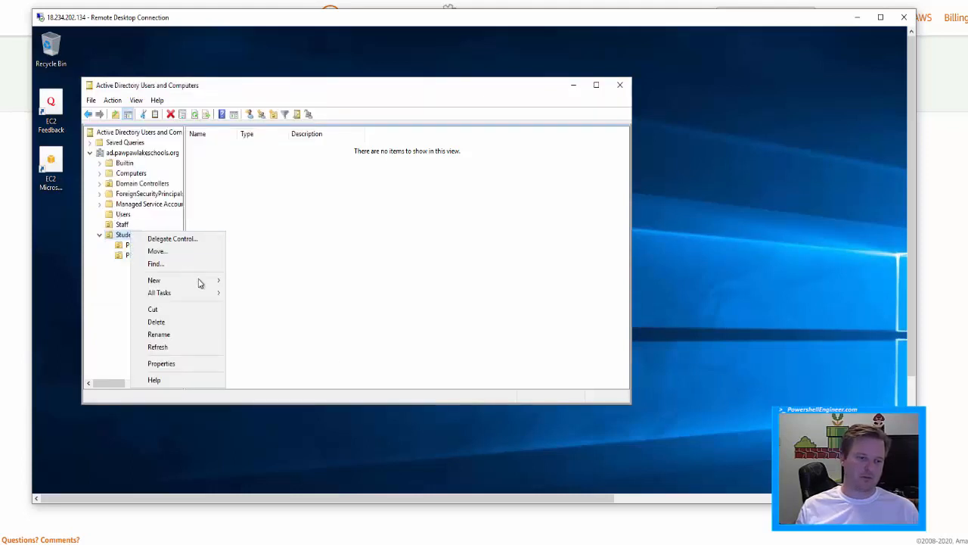
{"action": "mouse_move", "coordinate": [201, 282]}
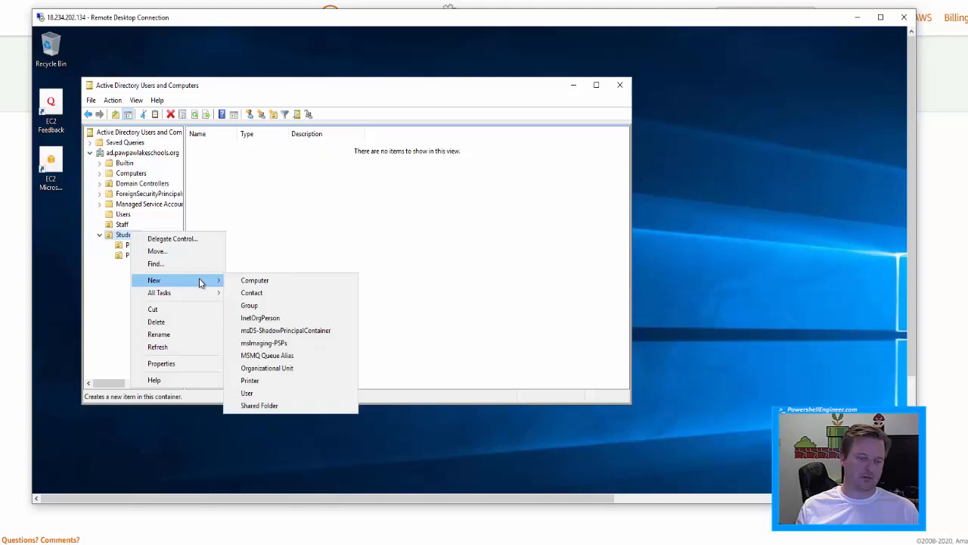
{"action": "left_click", "coordinate": [278, 370]}
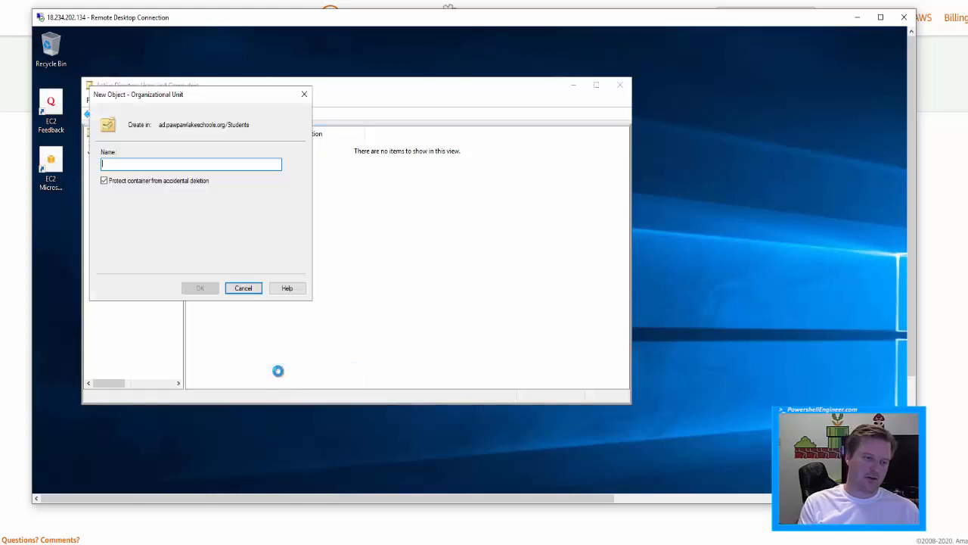
{"action": "type", "text": "PPHS"}
{"action": "key", "text": "Return"}
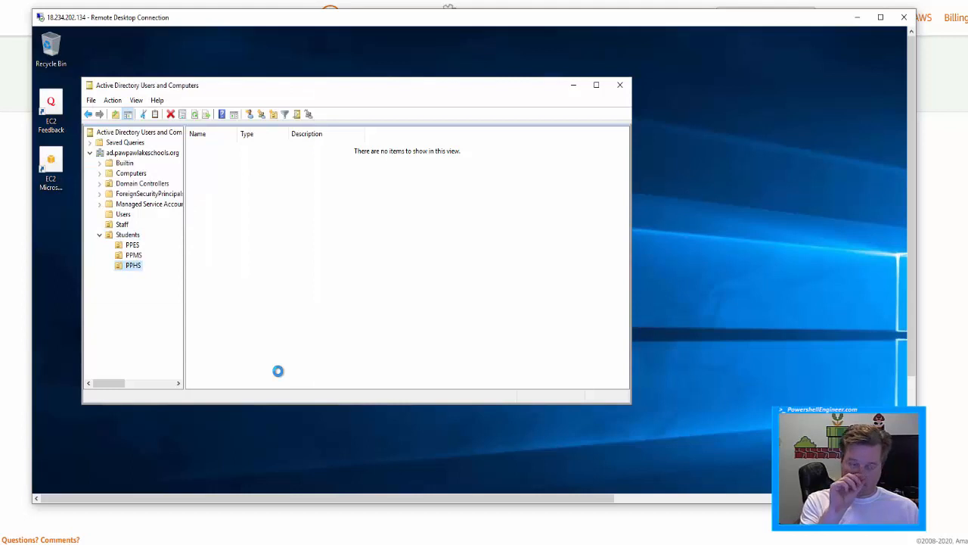
{"action": "right_click", "coordinate": [128, 267]}
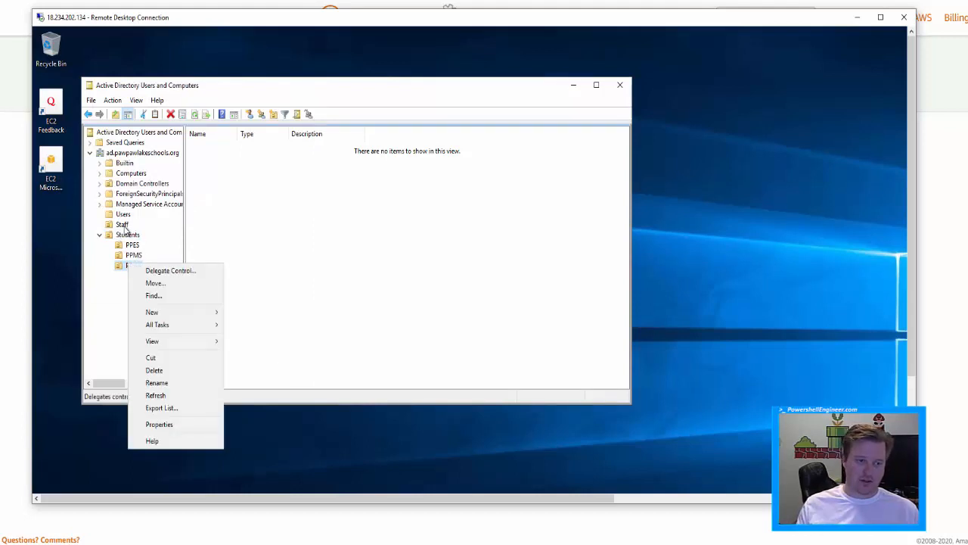
{"action": "left_click", "coordinate": [322, 240]}
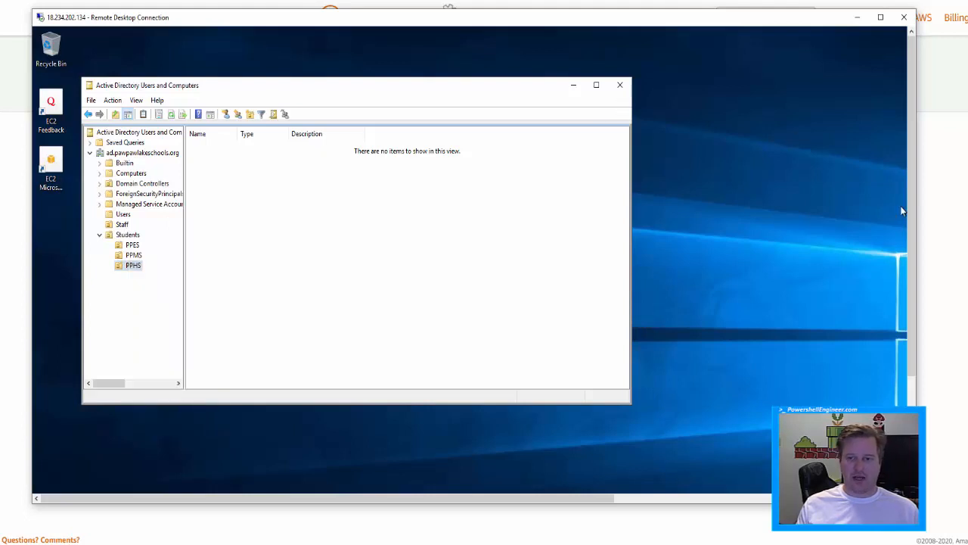
Search the server for dns and open DNS Manager
{"action": "left_click_drag", "start_coordinate": [910, 213], "coordinate": [950, 370]}
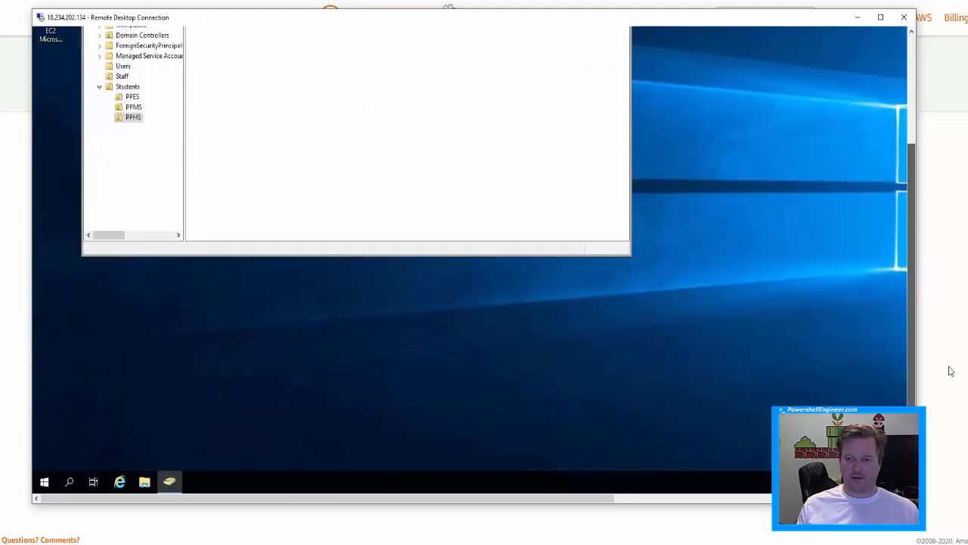
{"action": "left_click", "coordinate": [70, 482]}
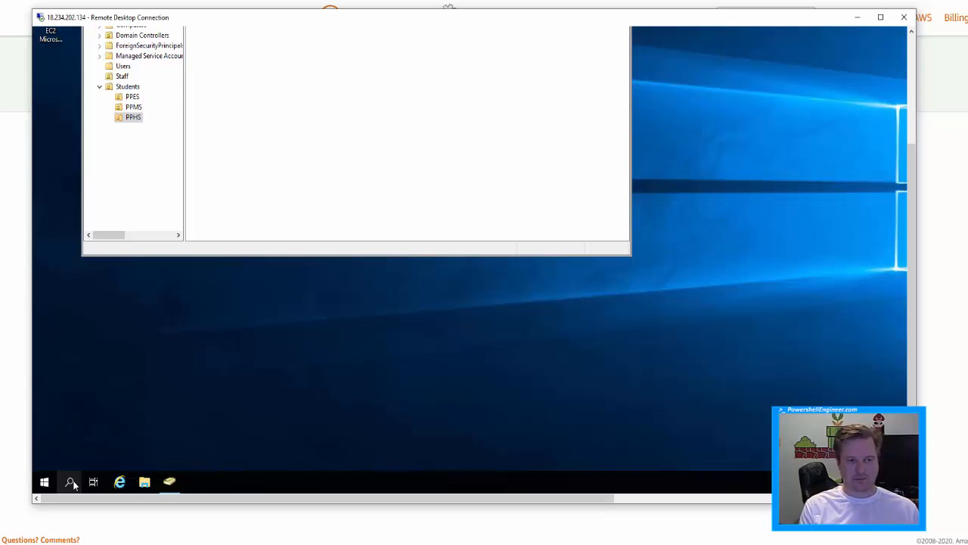
{"action": "type", "text": "dns"}
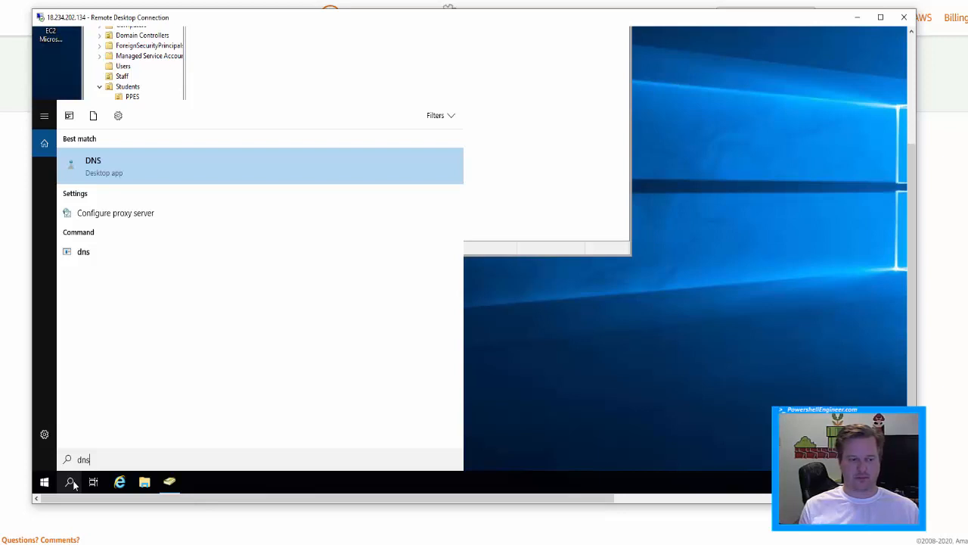
{"action": "key", "text": "Return"}
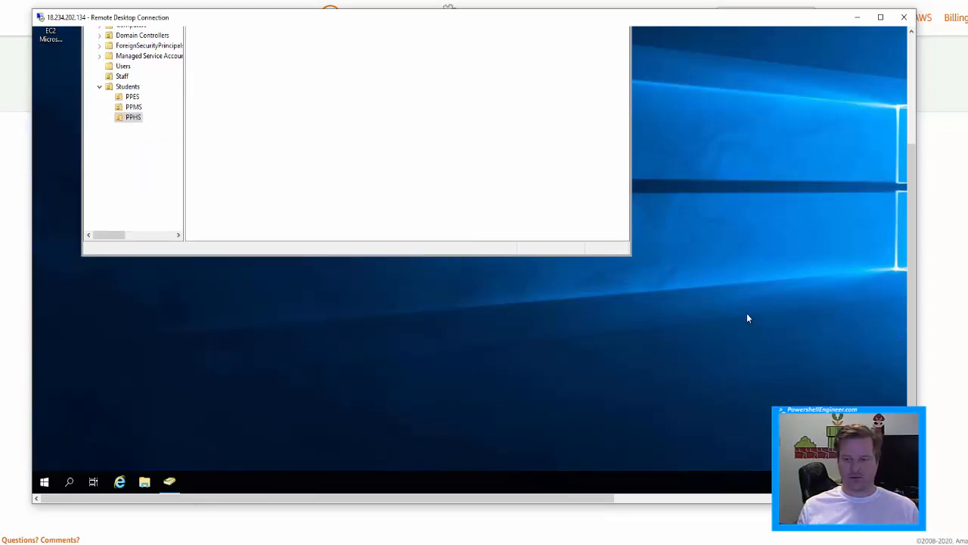
{"action": "left_click_drag", "start_coordinate": [913, 264], "coordinate": [892, 155]}
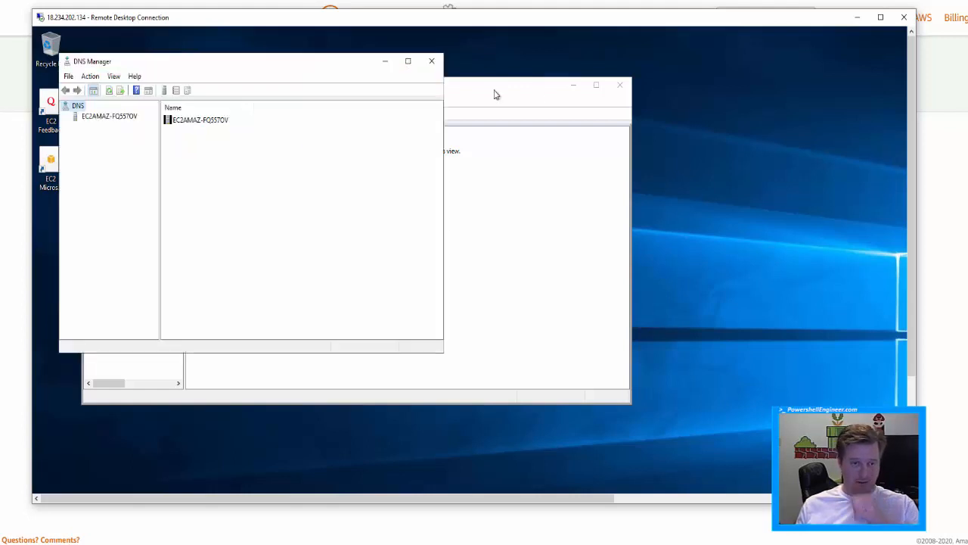
Expand the domain controller's DNS server entry and examine its forward and reverse lookup zones
{"action": "left_click", "coordinate": [129, 119]}
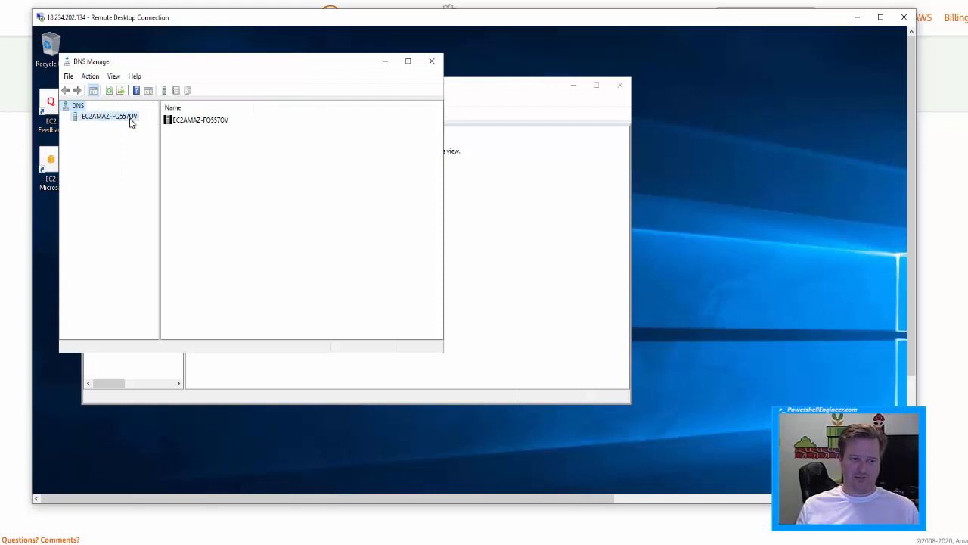
{"action": "right_click", "coordinate": [130, 121]}
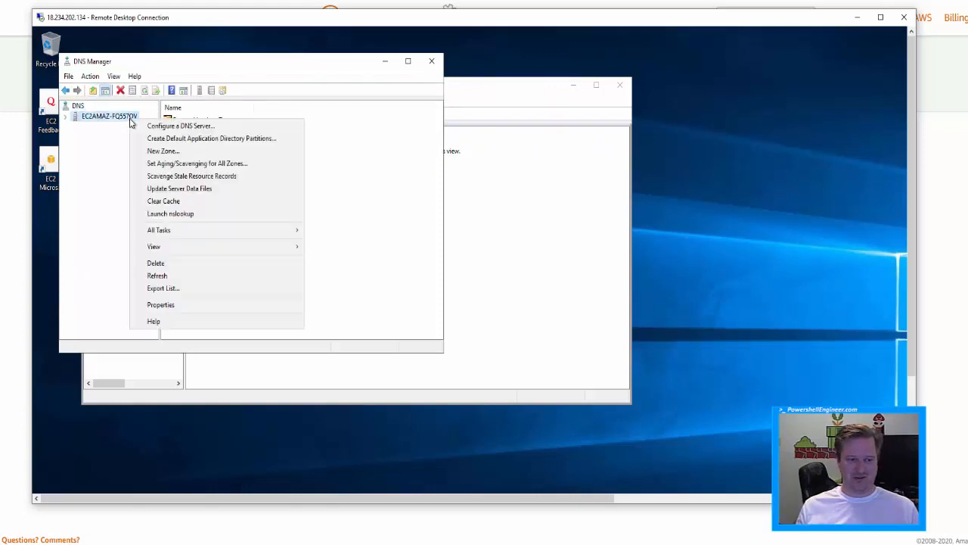
{"action": "left_click", "coordinate": [66, 115]}
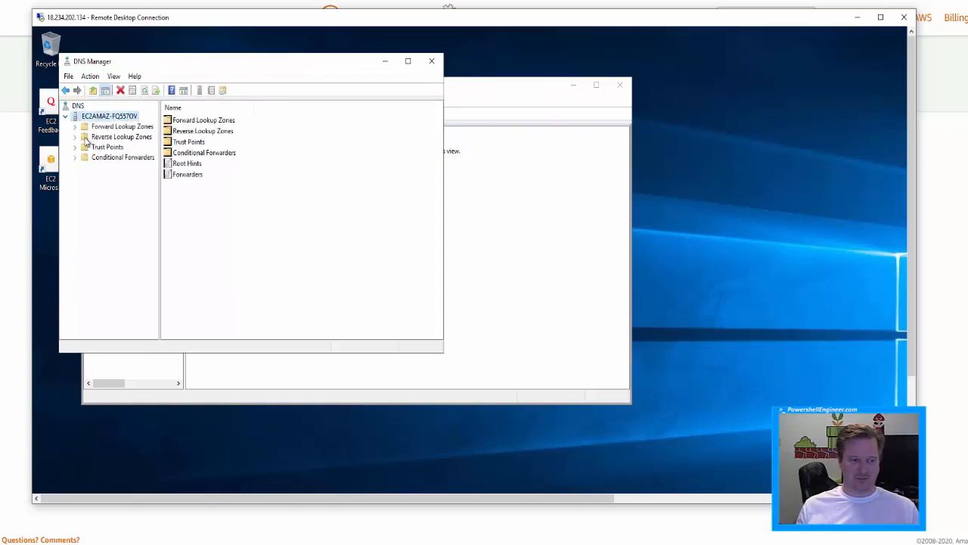
{"action": "left_click", "coordinate": [96, 127]}
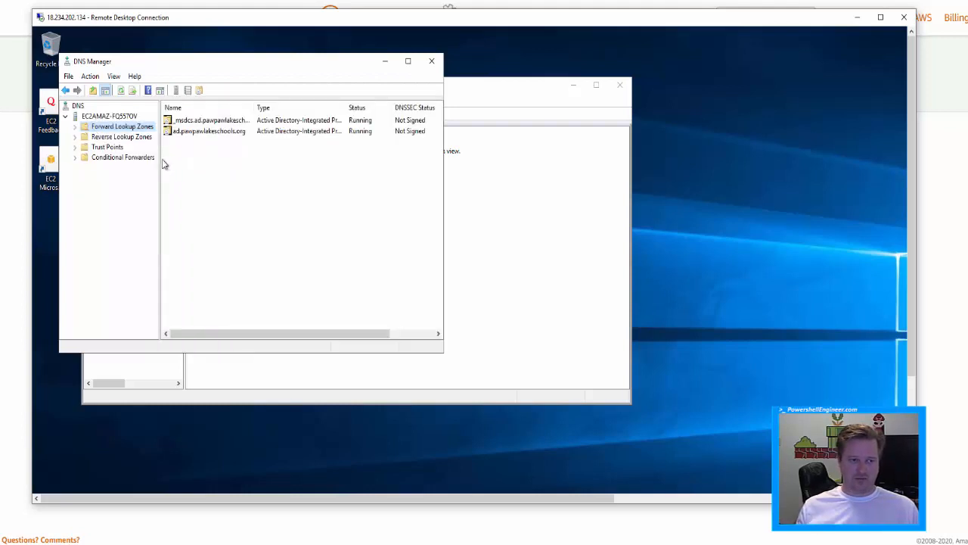
{"action": "left_click", "coordinate": [93, 139]}
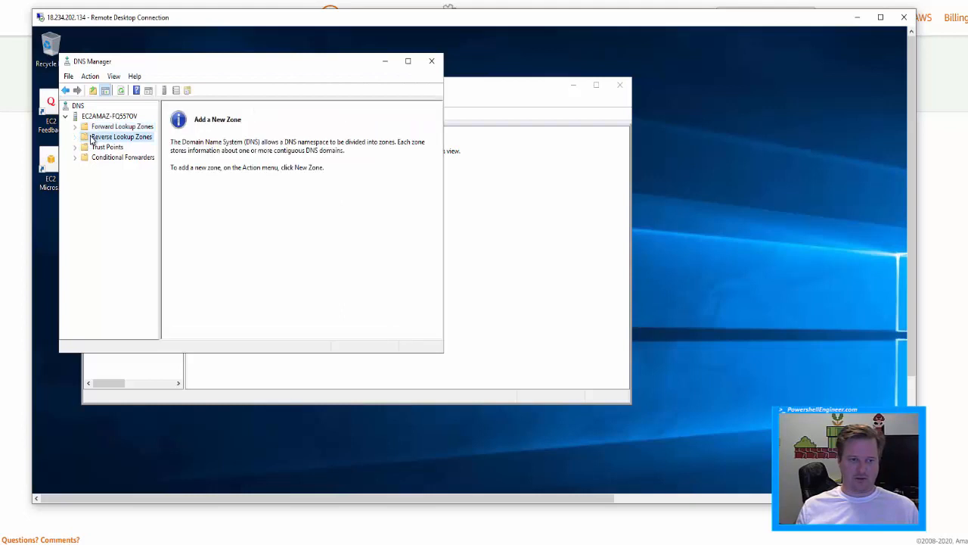
{"action": "left_click", "coordinate": [99, 128]}
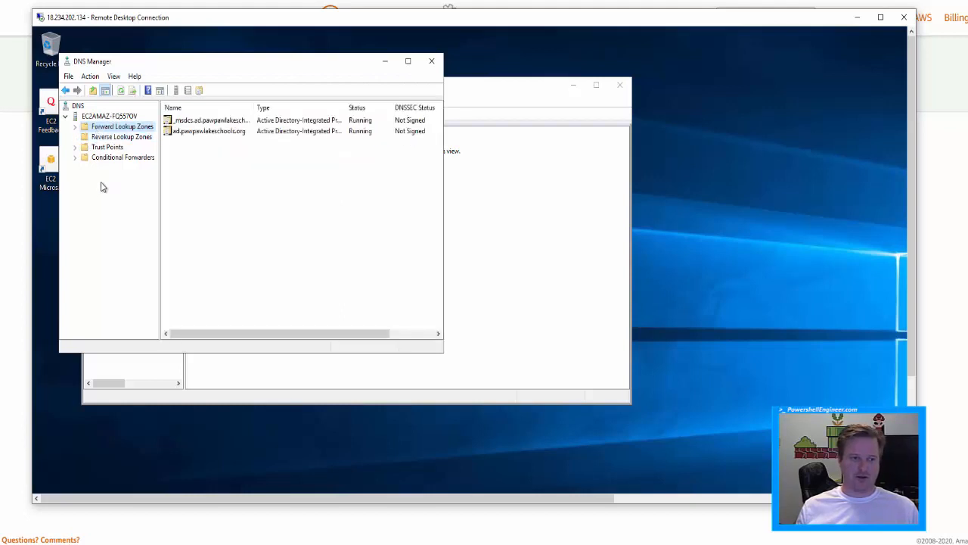